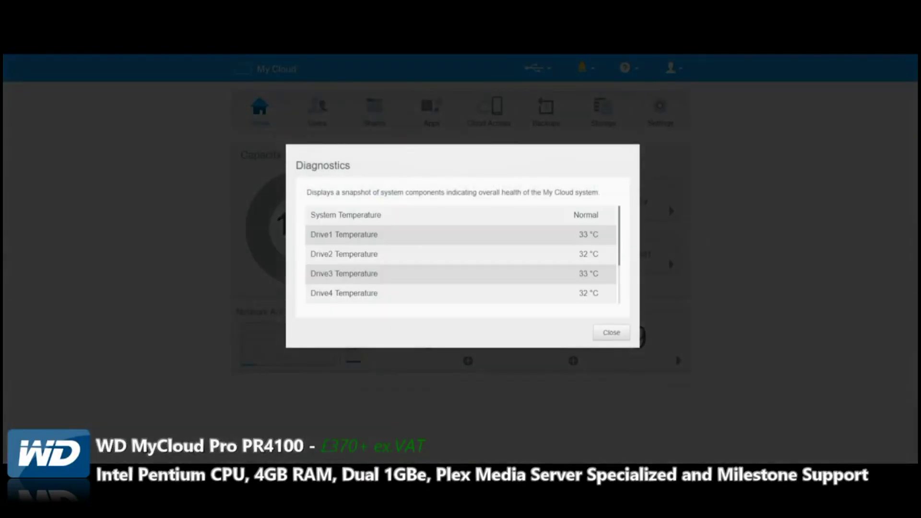
Check drive temperatures and RAID health in Diagnostics, then confirm firmware 2.30.181 is up to date
scroll(460, 254, "down", 3)
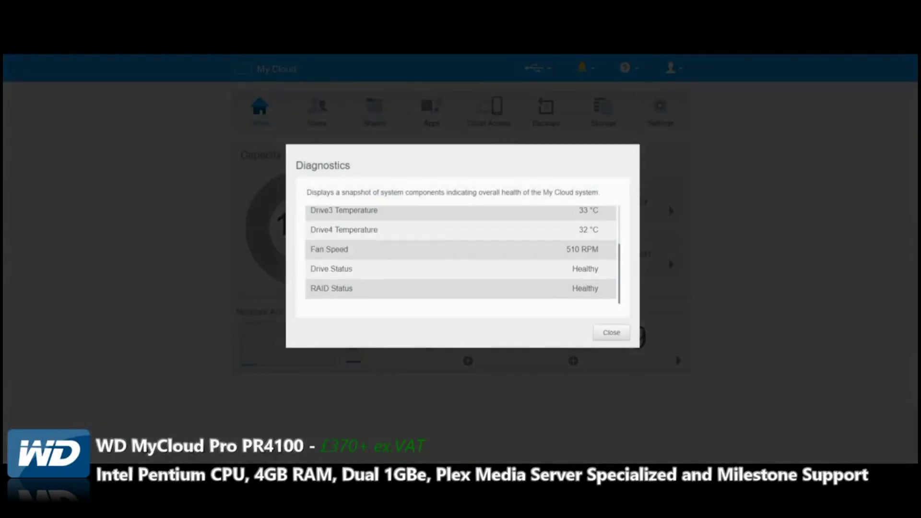
scroll(460, 255, "up", 3)
scroll(460, 255, "down", 3)
scroll(460, 254, "up", 3)
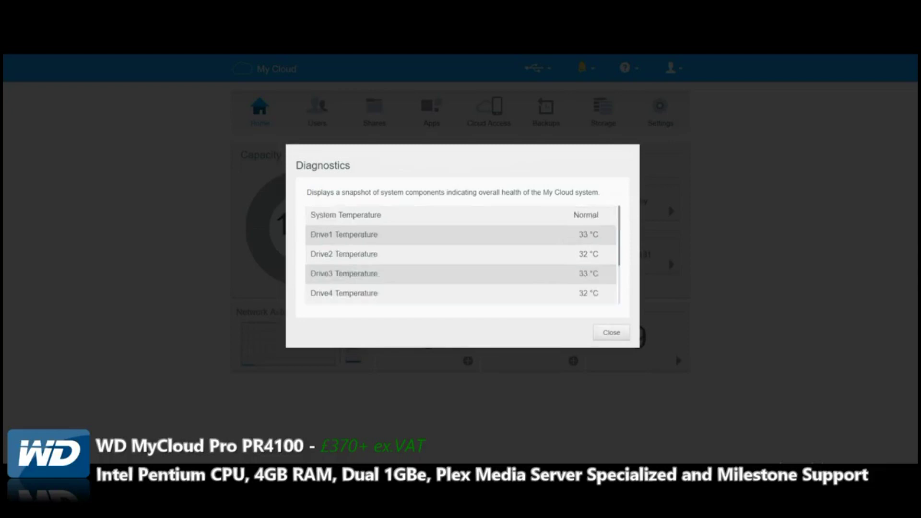
scroll(461, 254, "down", 3)
scroll(461, 254, "up", 3)
left_click(611, 333)
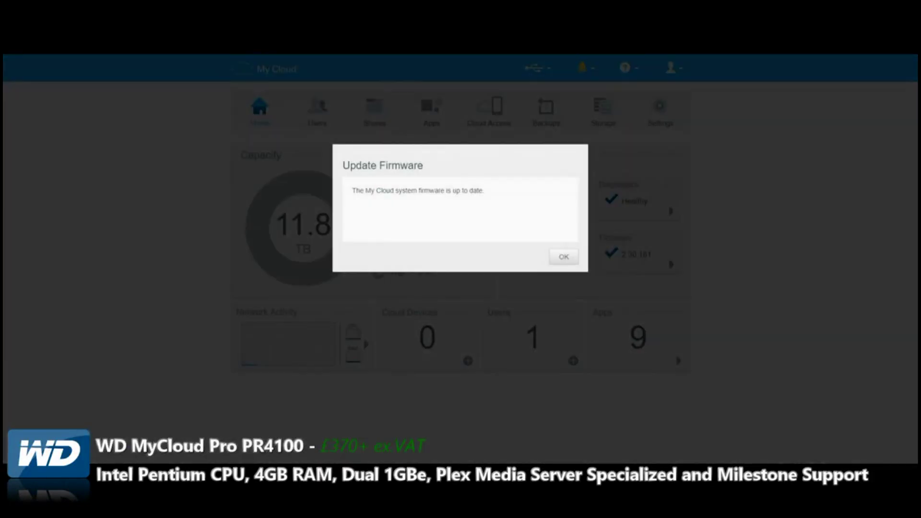
key("Return")
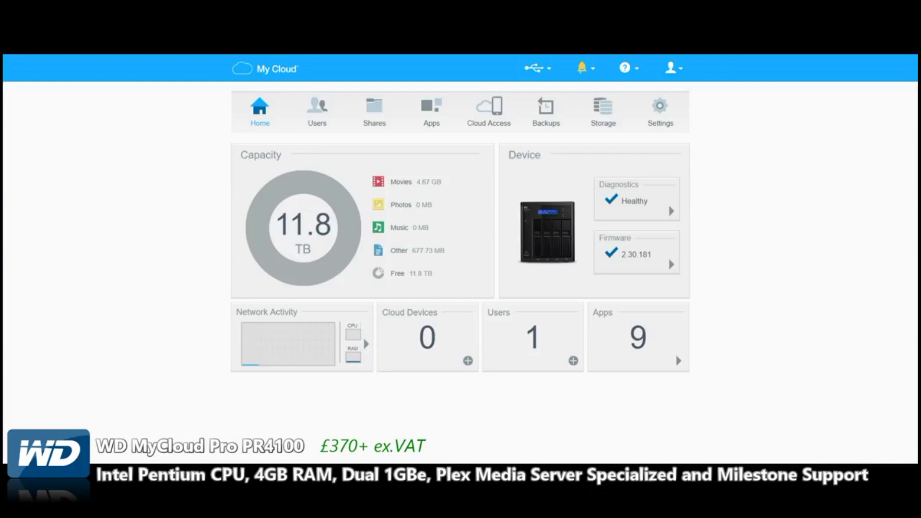
left_click(366, 343)
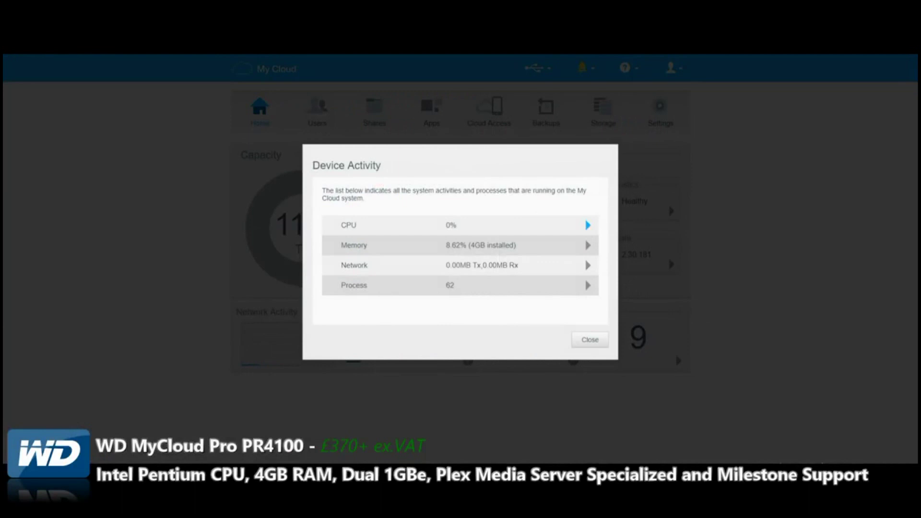
left_click(588, 224)
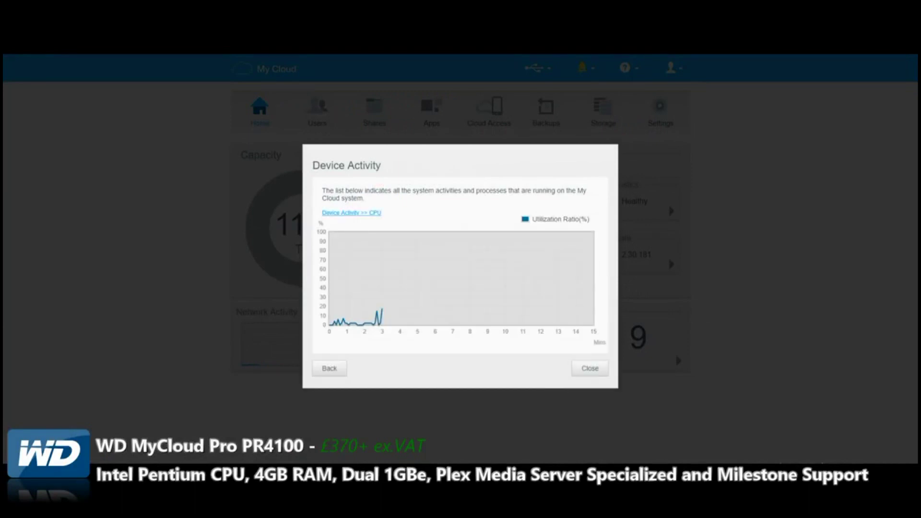
left_click(329, 367)
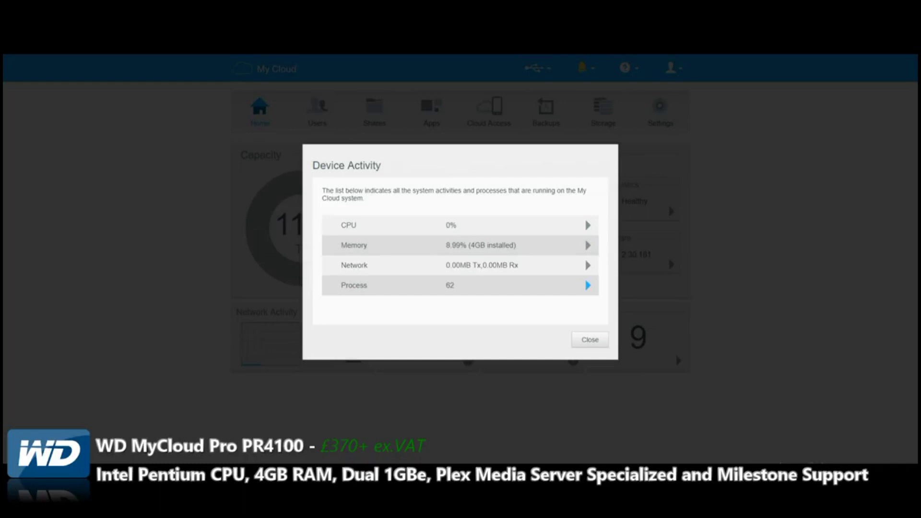
left_click(590, 339)
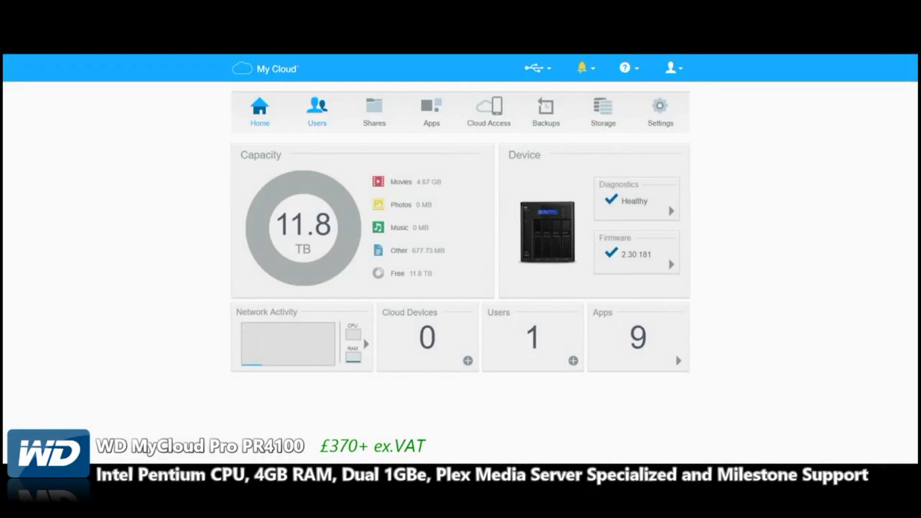
left_click(317, 110)
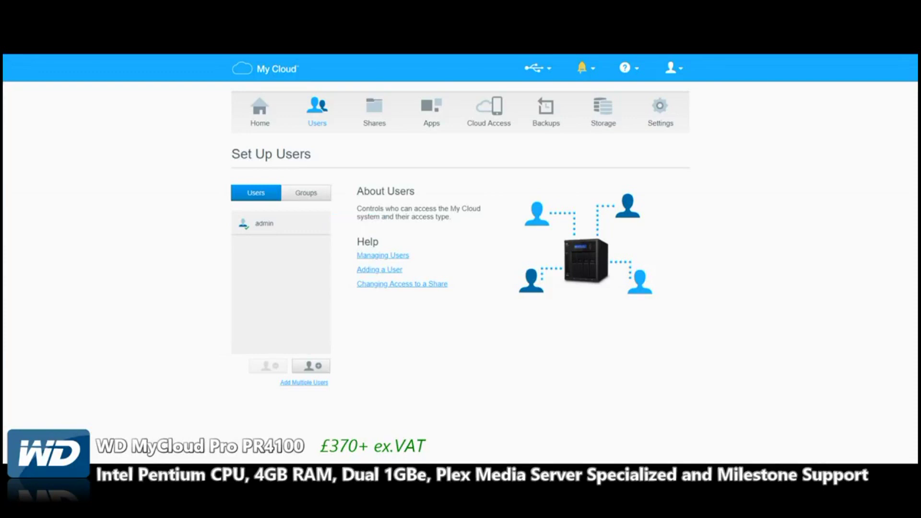
Read the 'Adding a User' help article, then close it
left_click(379, 270)
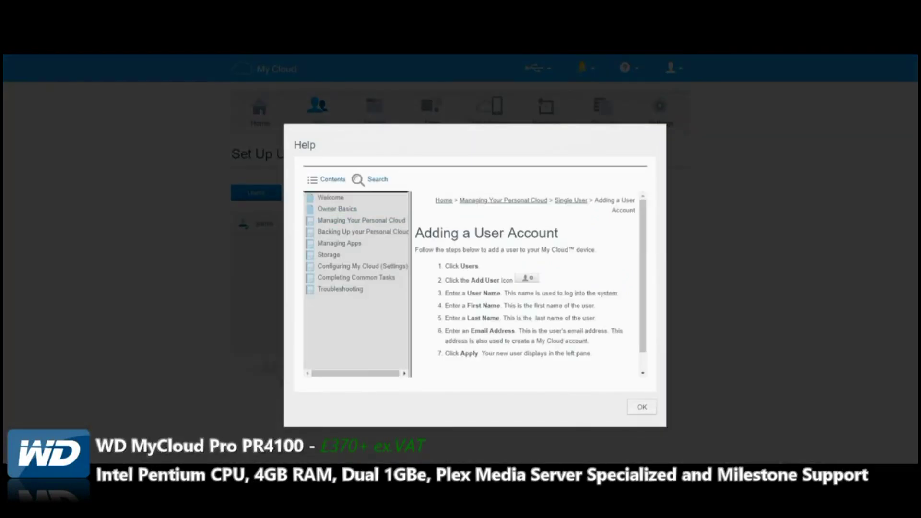
key("Escape")
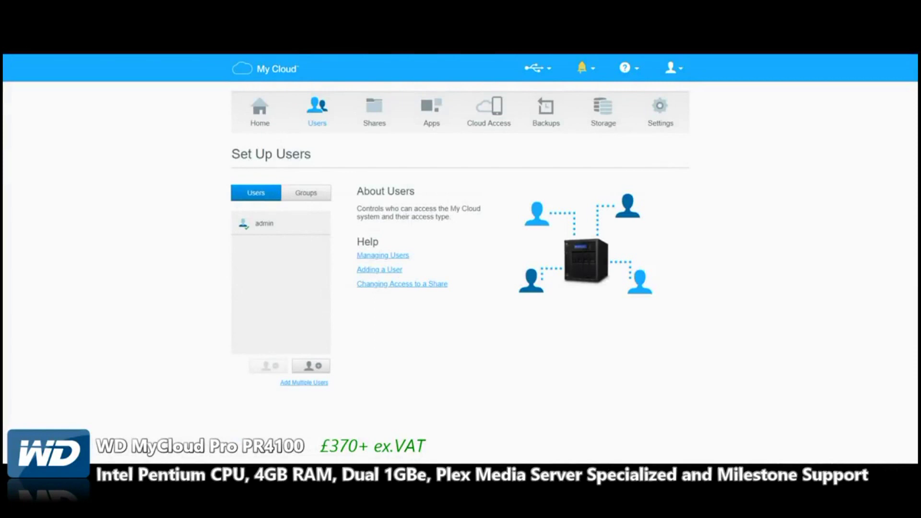
Start a new user and enter its username, first name, last name and e-mail address
left_click(311, 365)
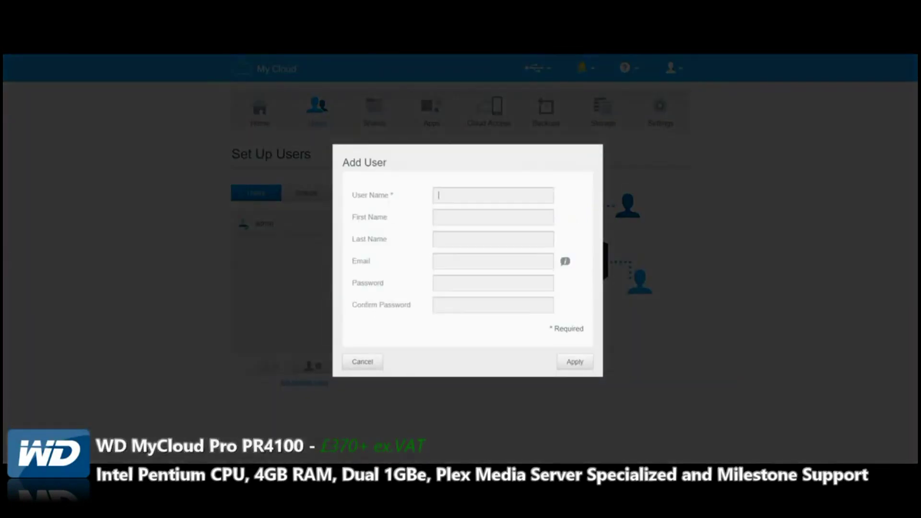
type("robbie2")
left_click(493, 217)
type("Robbie")
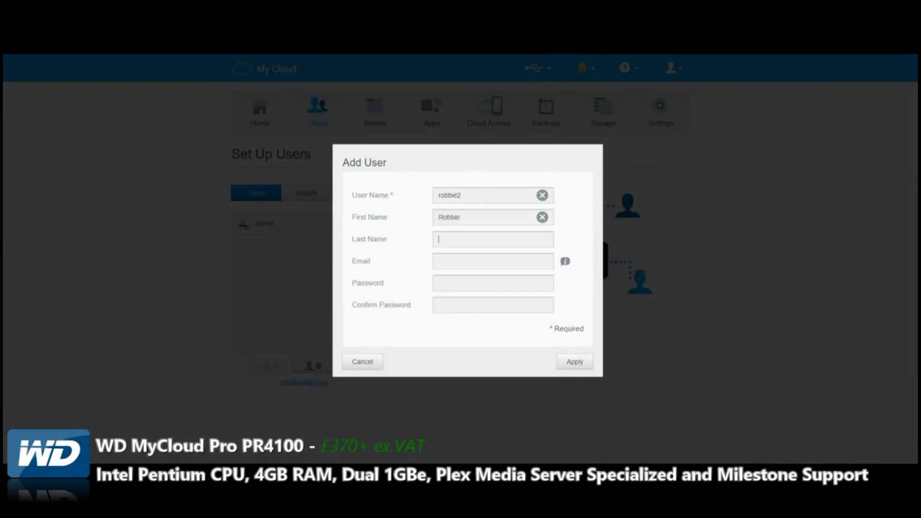
left_click(492, 239)
type("Robbierobbie")
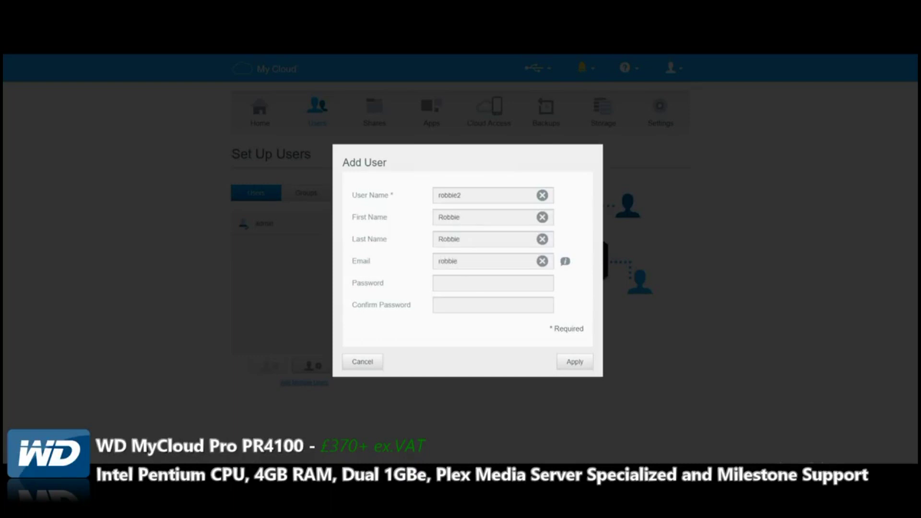
key("ctrl+a")
Enter and confirm the new user's password, retyping it after rejection, and save the account
key("Tab")
type("••")
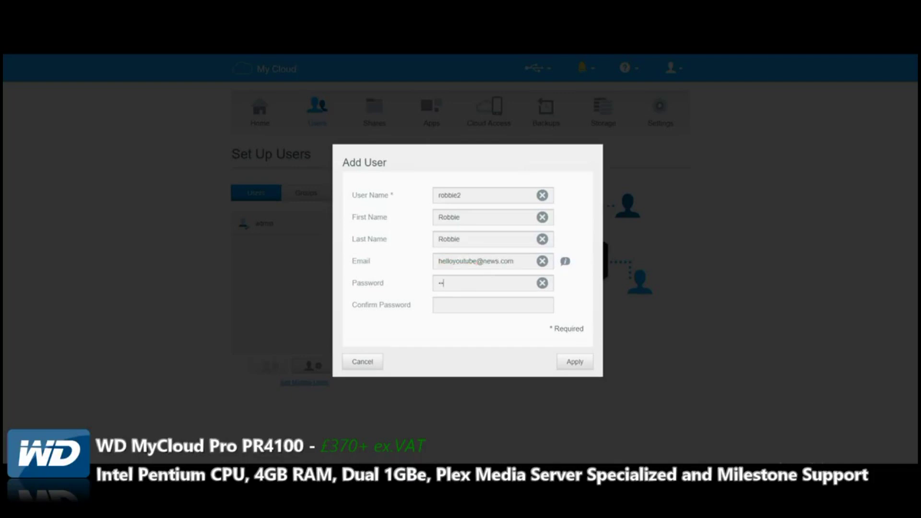
type("••••••••••••••••")
key("Return")
double_click(452, 283)
type("*********")
key("Tab")
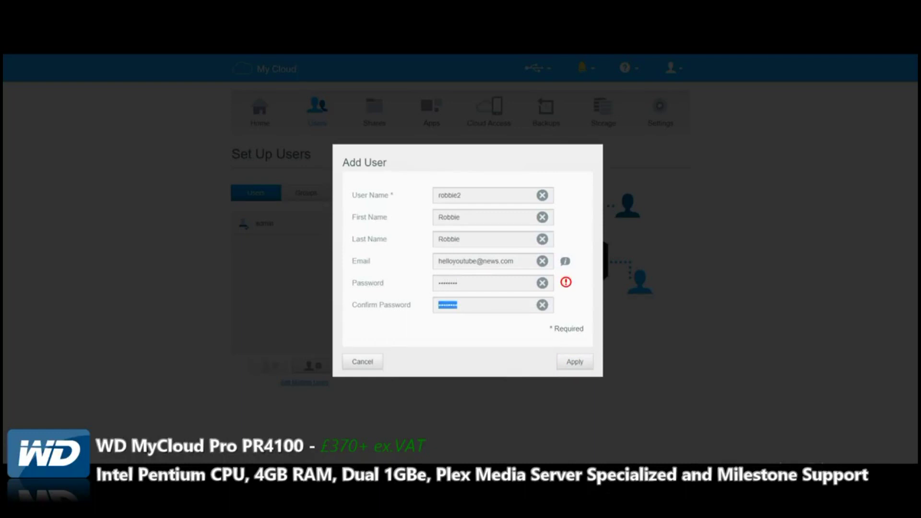
type("*********")
left_click(575, 361)
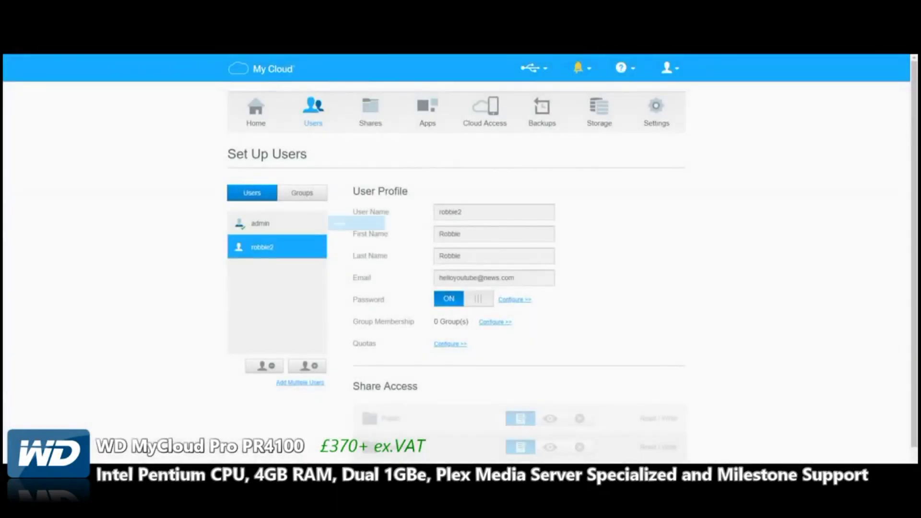
Create a Managers group with the new user as its member
left_click(301, 192)
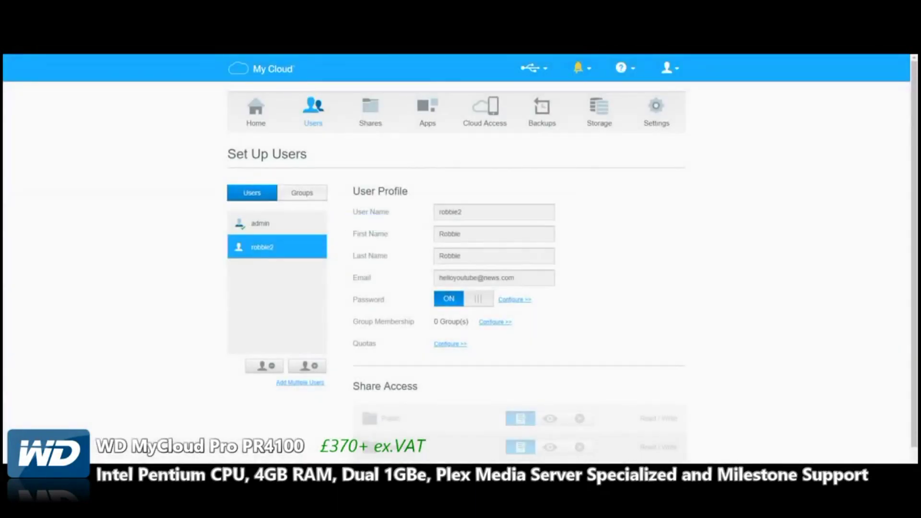
left_click(312, 365)
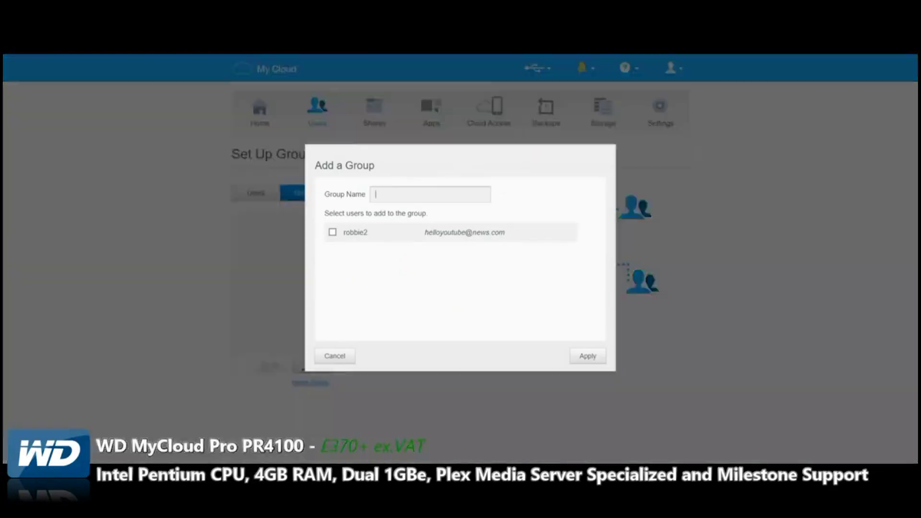
type("Managers")
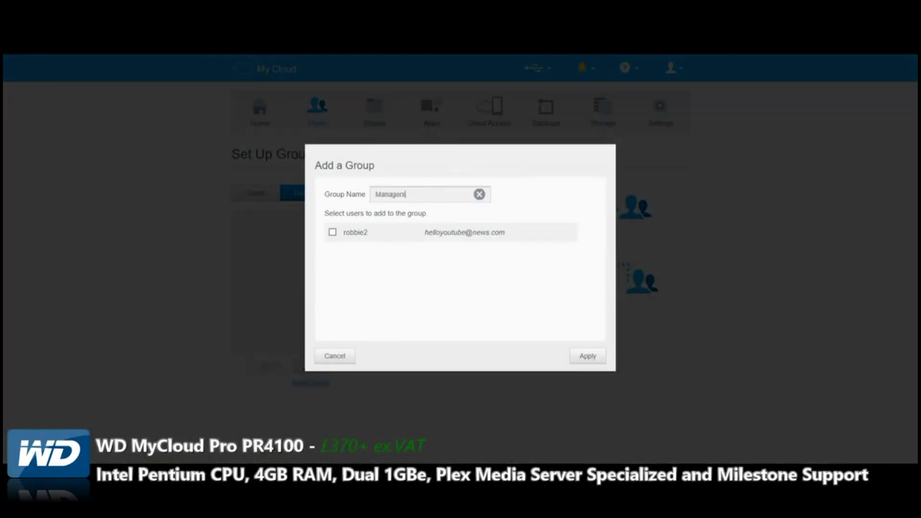
left_click(332, 232)
left_click(588, 356)
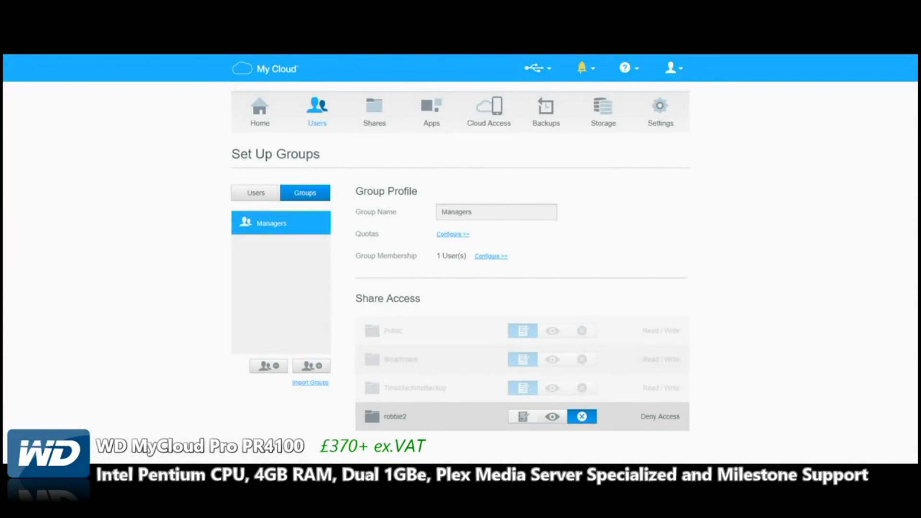
Set the Managers group's share access to Read/Write and bring up its quota settings
left_click(522, 417)
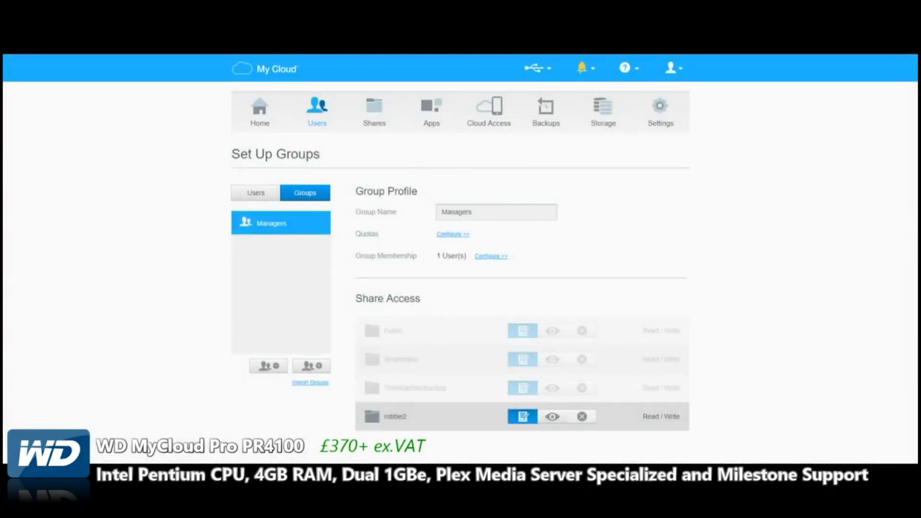
left_click(552, 416)
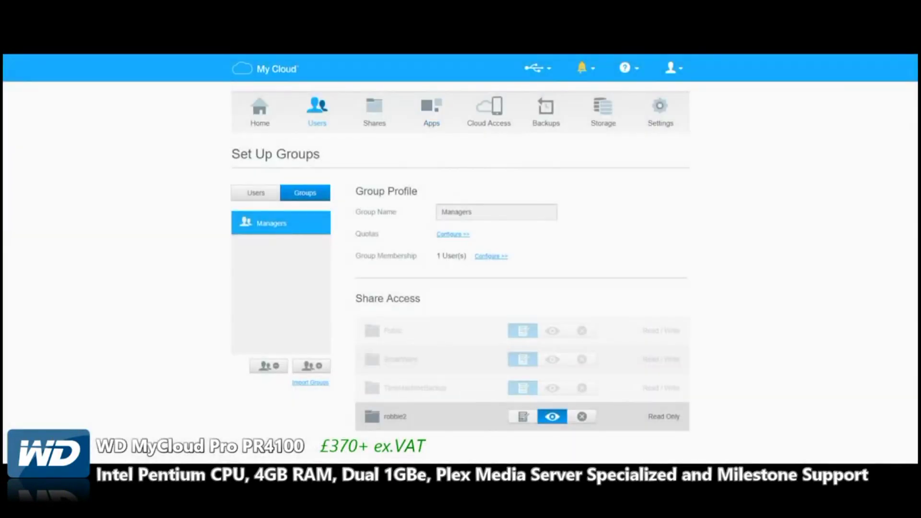
left_click(522, 416)
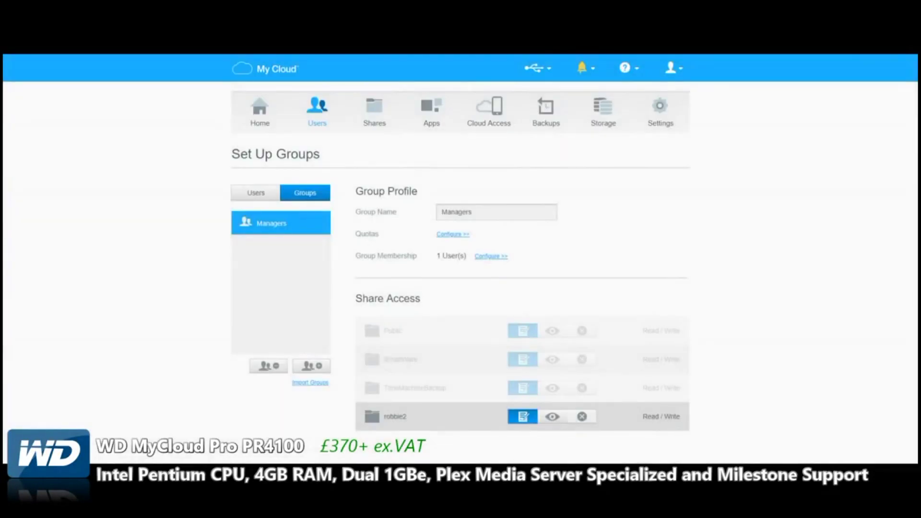
left_click(582, 417)
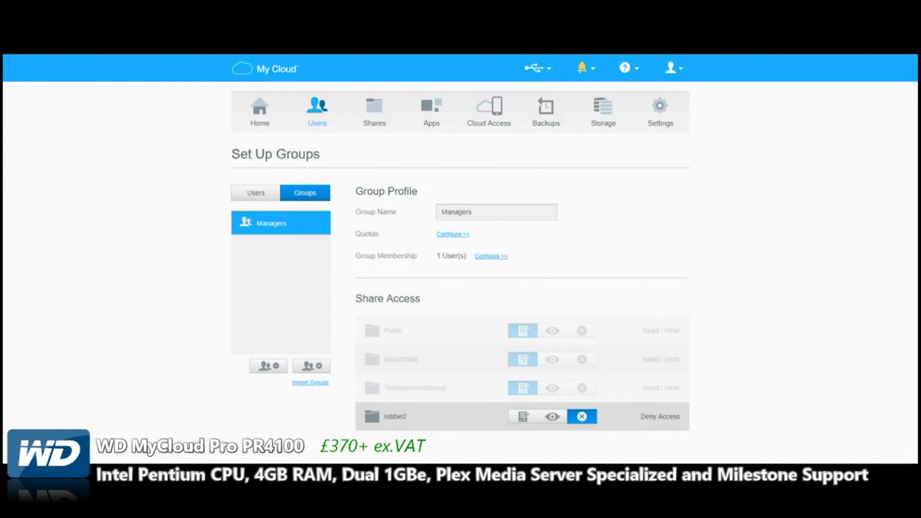
left_click(522, 416)
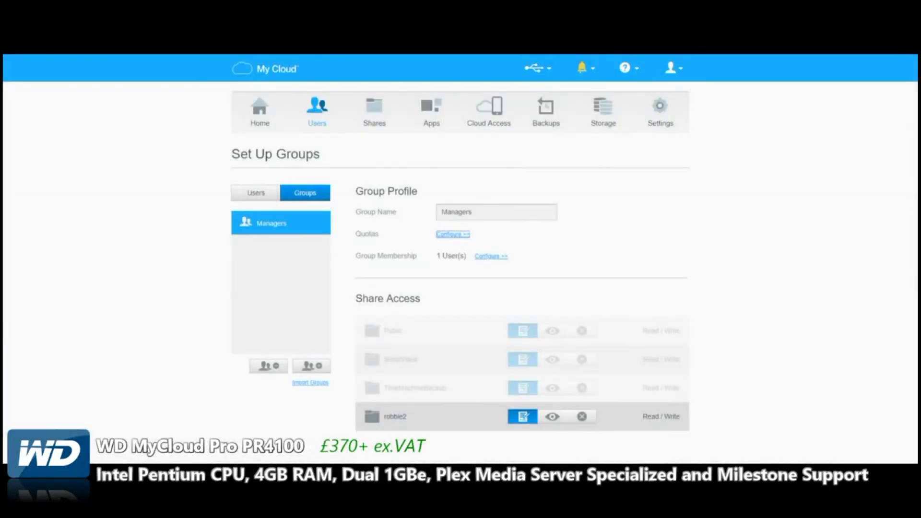
left_click(453, 234)
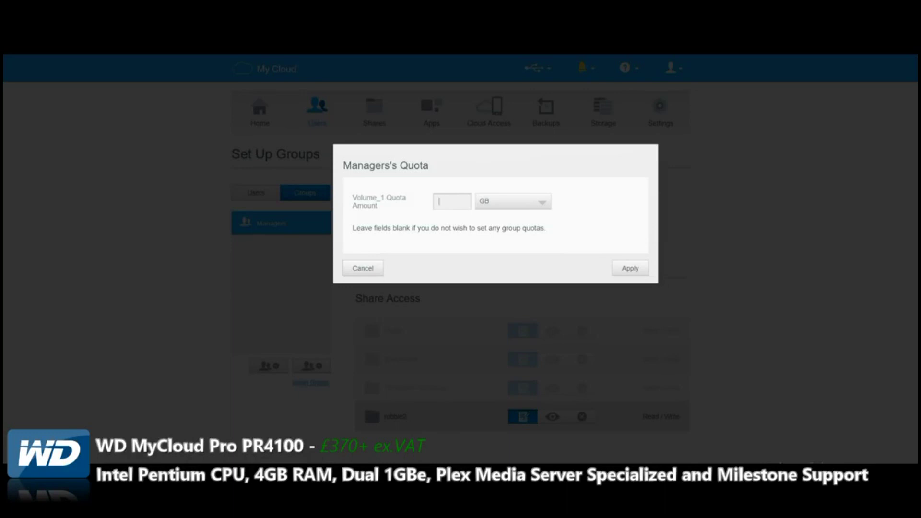
Apply a 10 GB quota to the Managers group and return to the user list
type("10")
key("Return")
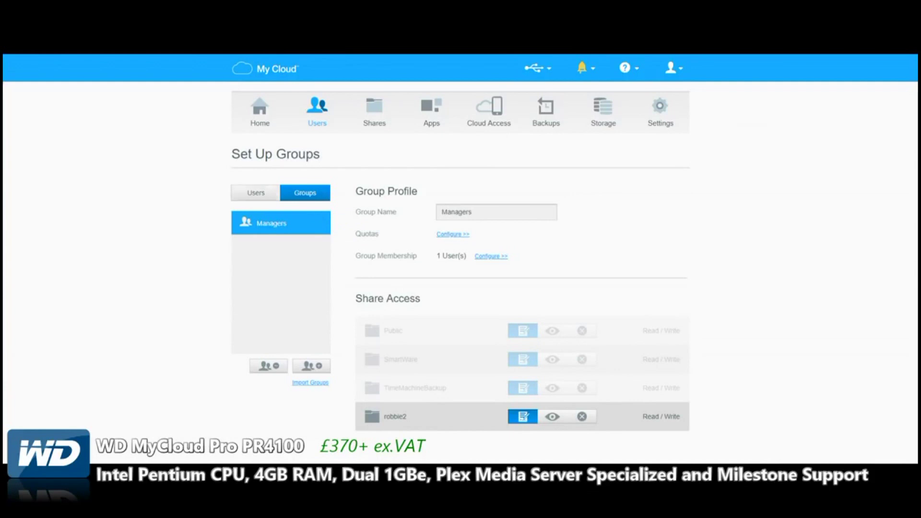
left_click(255, 193)
View the second user's profile, then the admin account's profile and share access
left_click(266, 247)
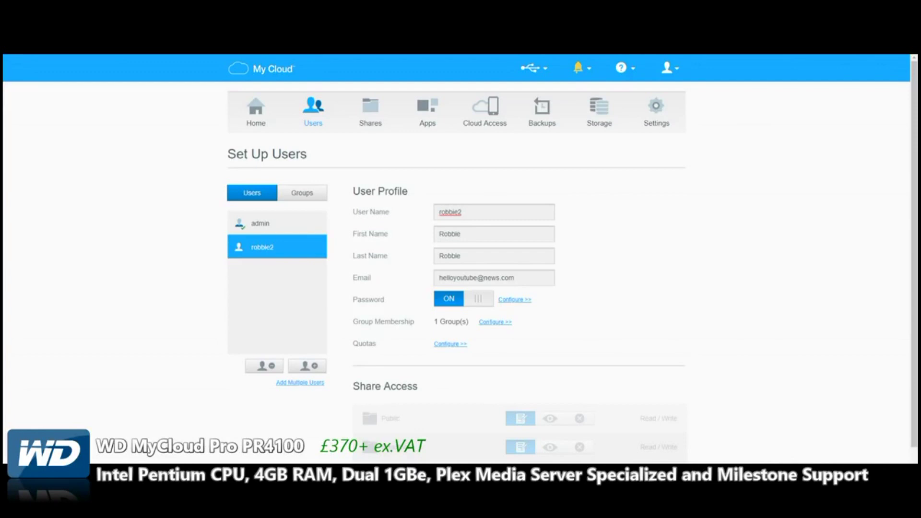
scroll(571, 259, "down", 2)
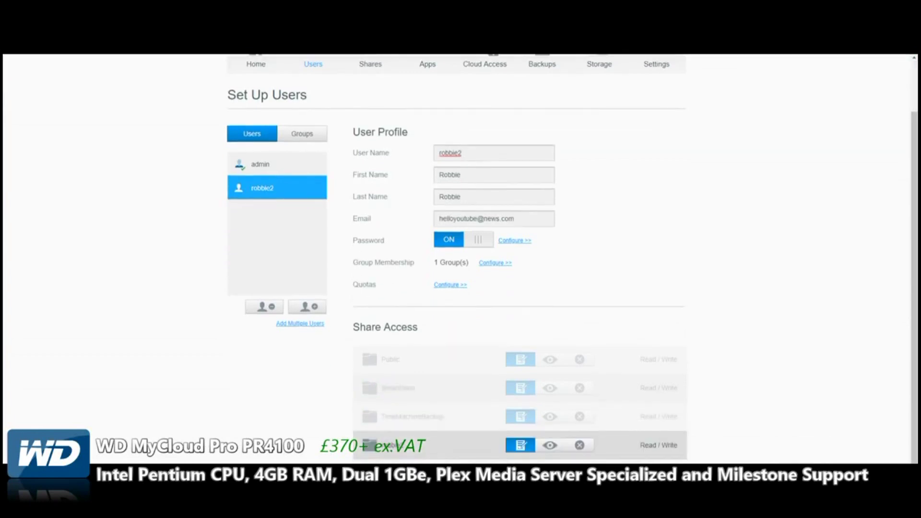
scroll(571, 259, "up", 2)
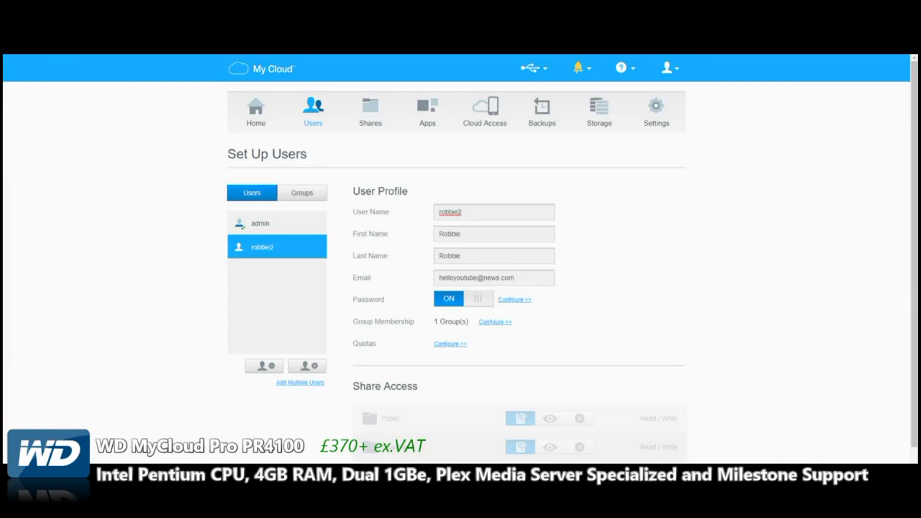
left_click(317, 221)
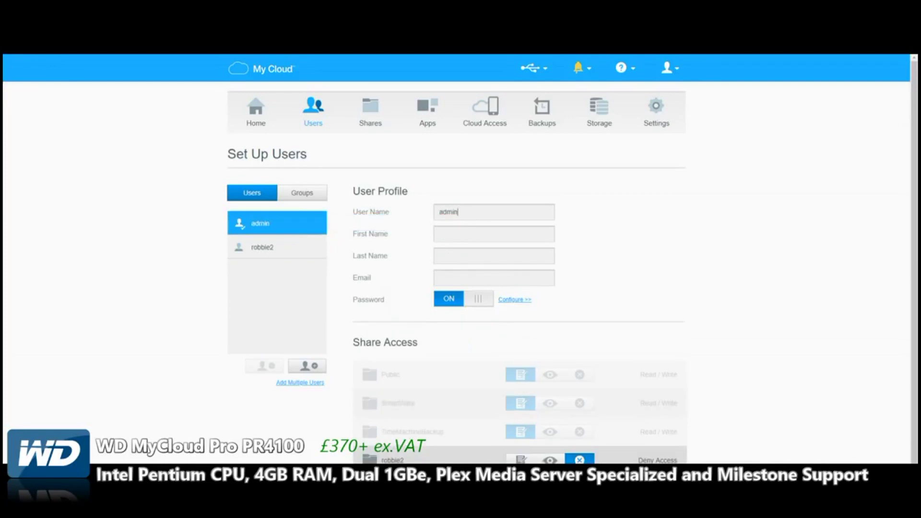
scroll(460, 259, "down", 1)
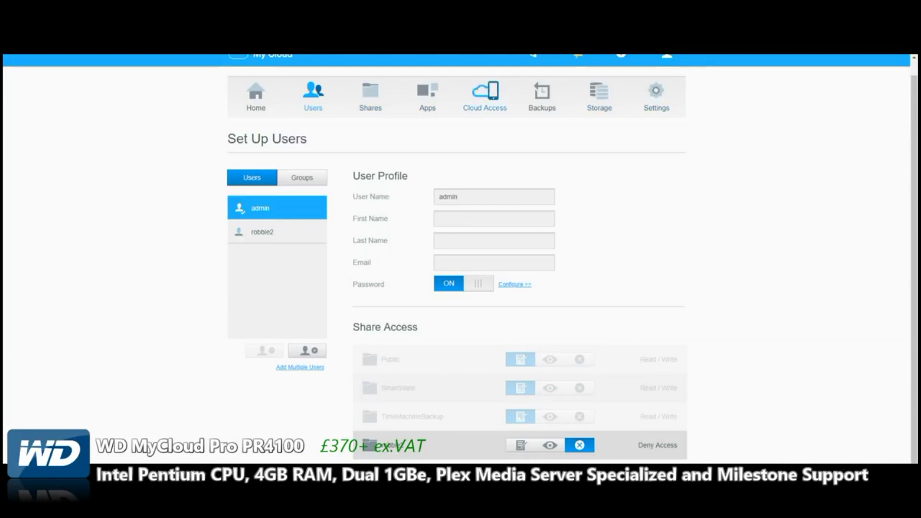
key("super")
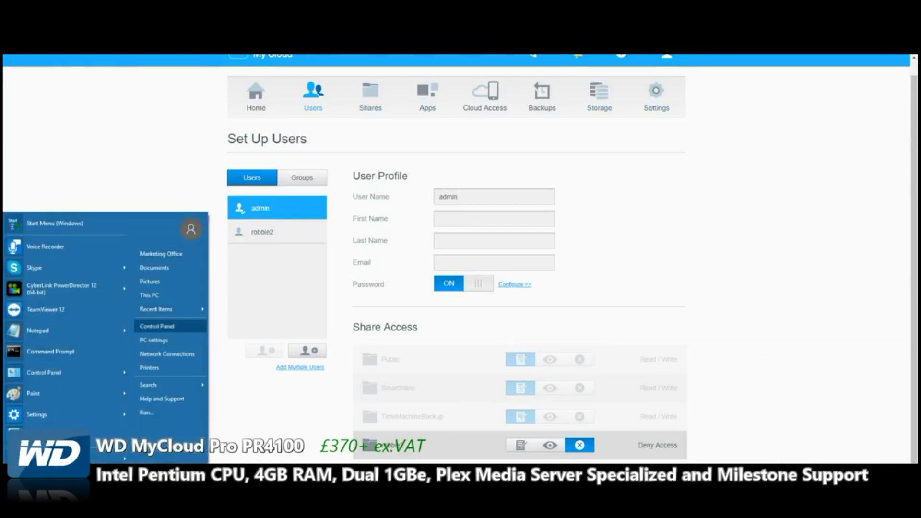
Open File Explorer at This PC and attempt to map network drive Y:, then cancel
left_click(171, 295)
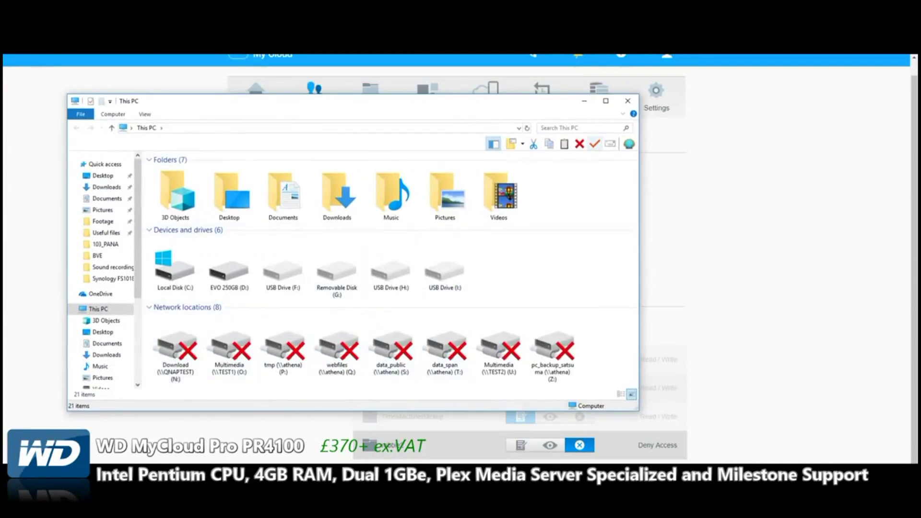
key("alt+v")
scroll(225, 136, "up", 1)
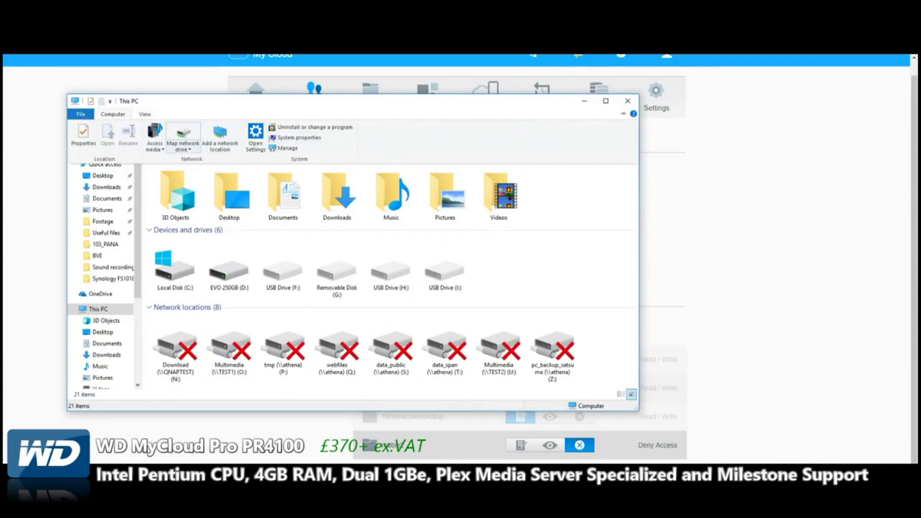
left_click(182, 133)
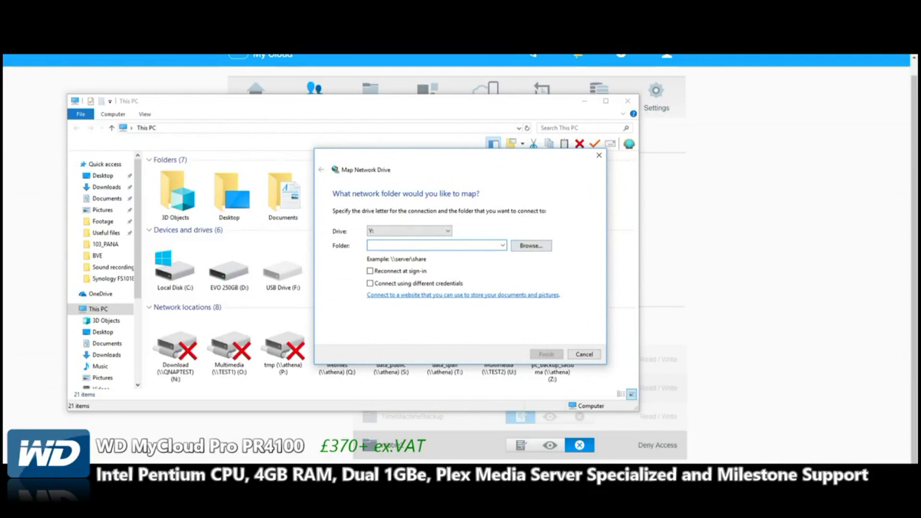
left_click(409, 230)
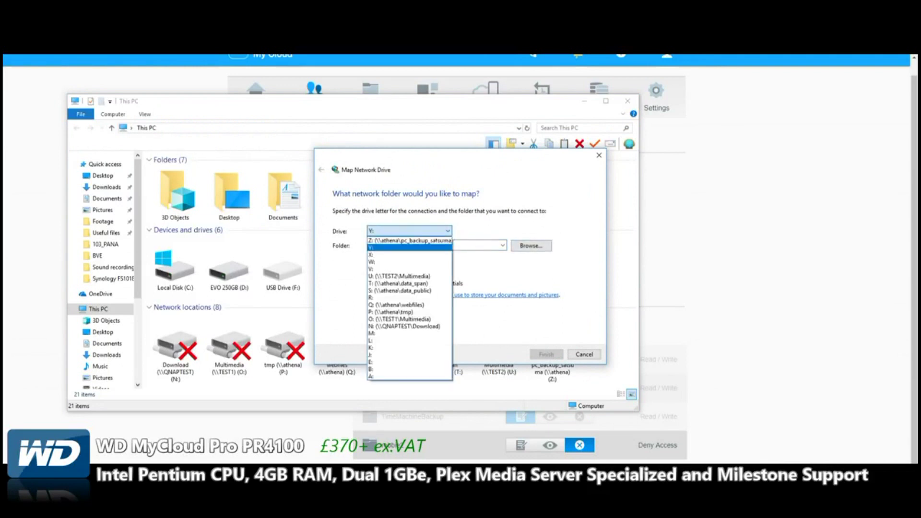
left_click(384, 247)
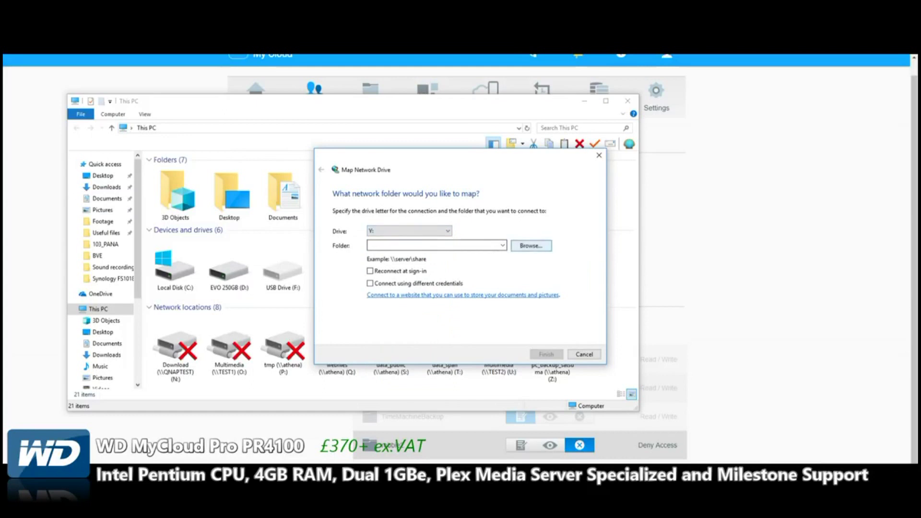
left_click(531, 246)
left_click(413, 226)
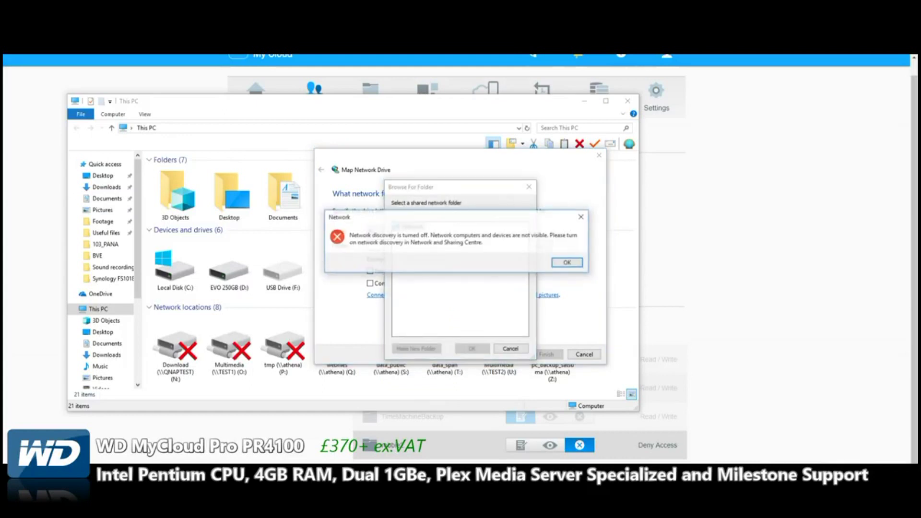
left_click(561, 261)
left_click(510, 348)
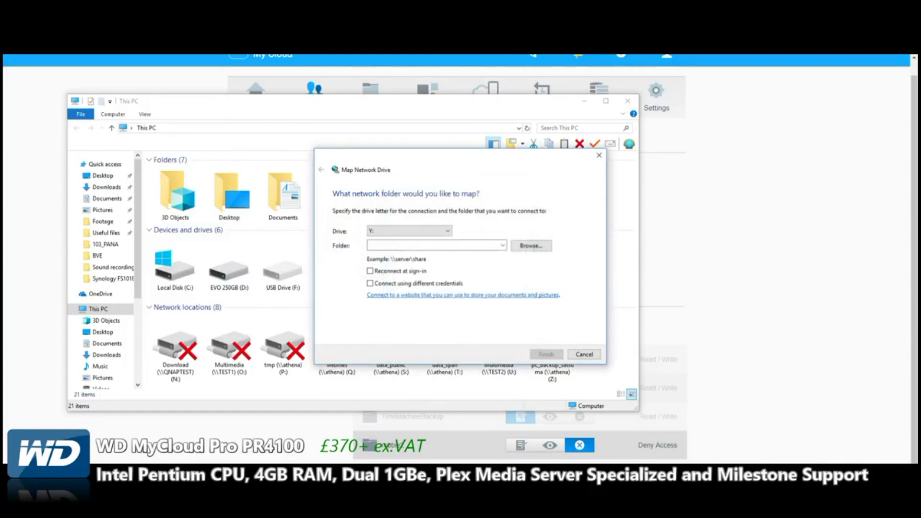
left_click(584, 354)
Try adding a custom network location, abandon the wizard, and close File Explorer
left_click(113, 114)
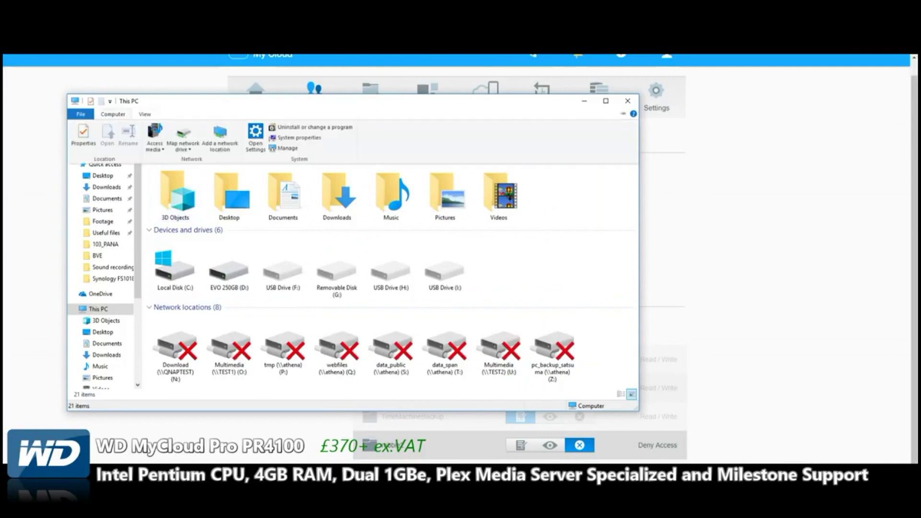
left_click(220, 138)
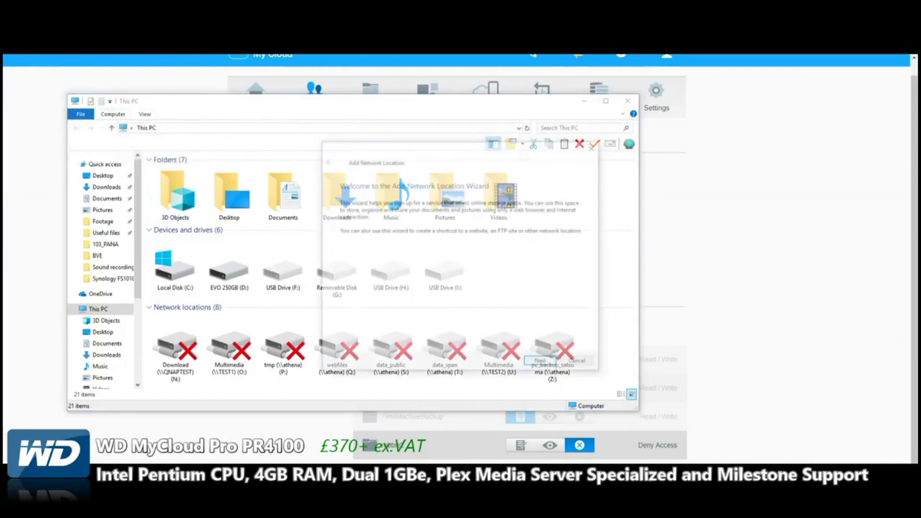
key("Return")
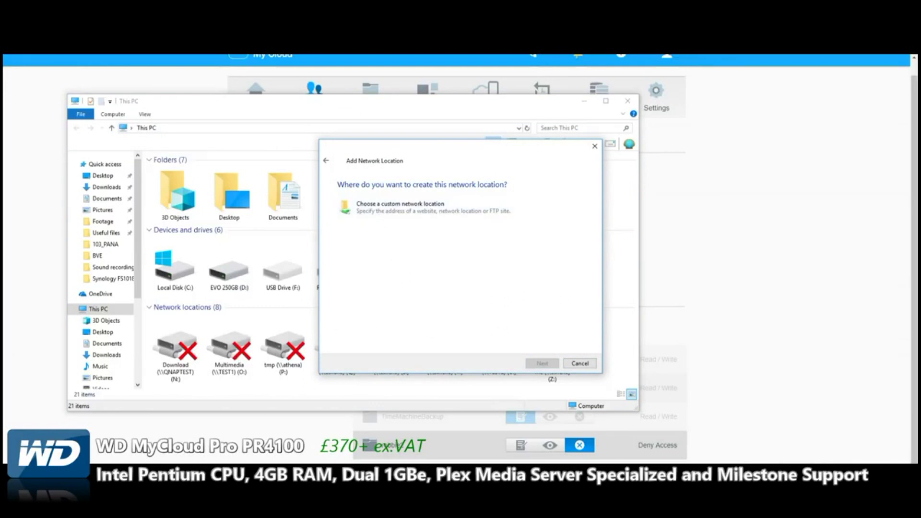
left_click(400, 207)
key("Return")
left_click(564, 242)
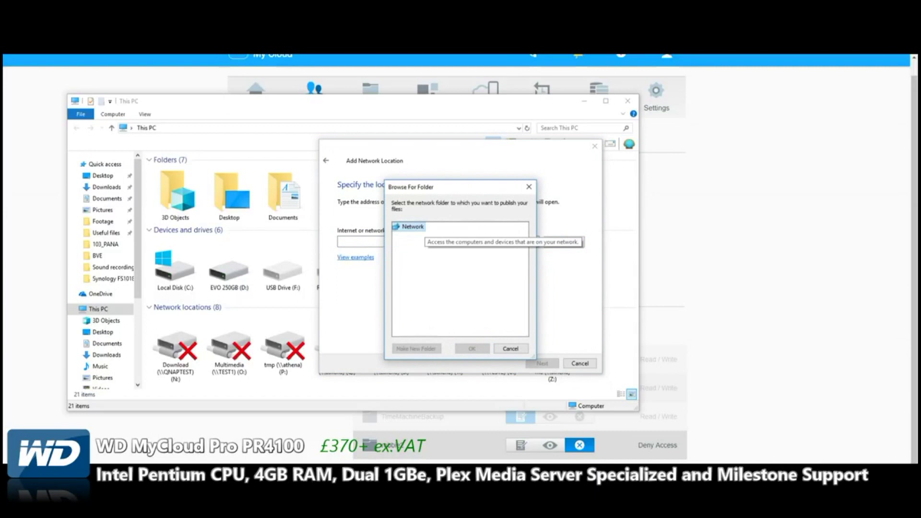
key("Escape")
key("Escape")
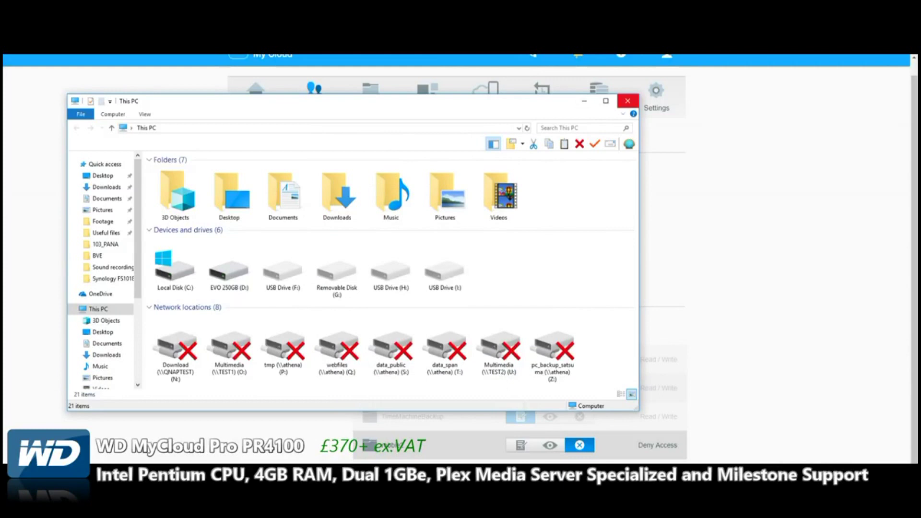
left_click(627, 101)
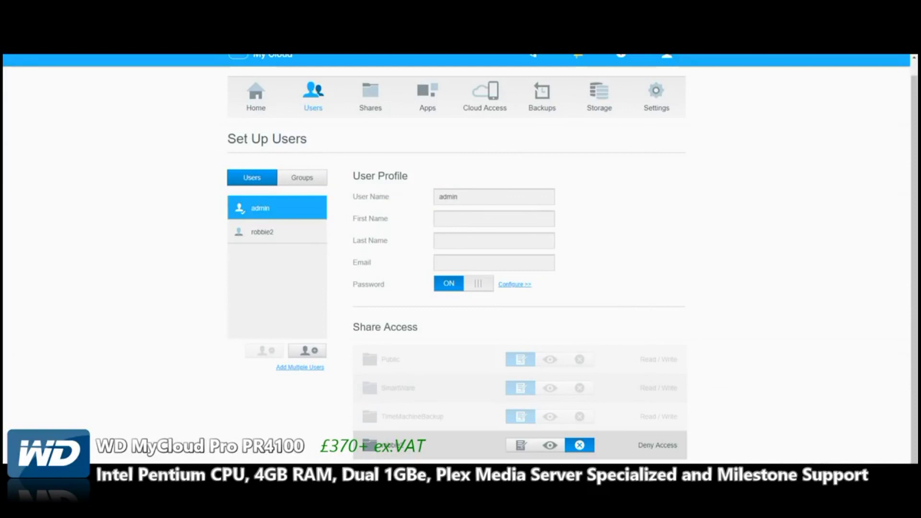
Go to the Shares page and view the user's personal share and the Public share settings
left_click(370, 96)
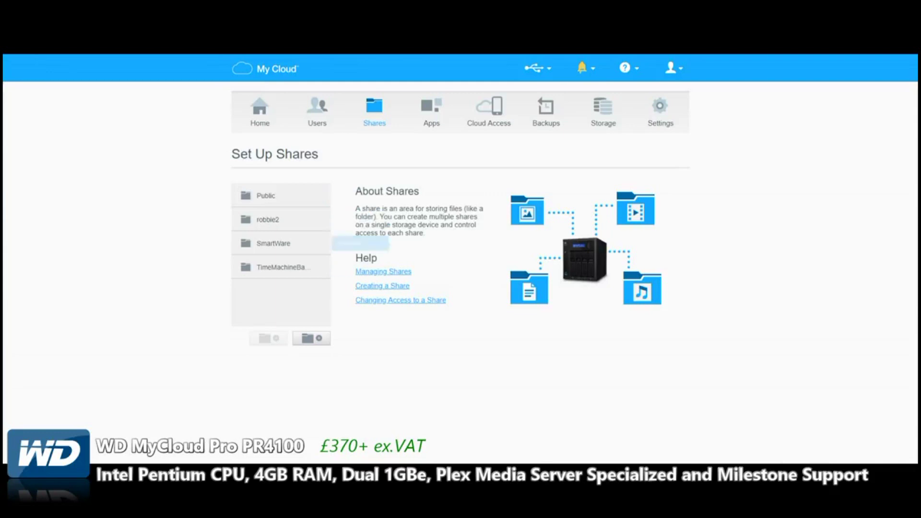
left_click(277, 220)
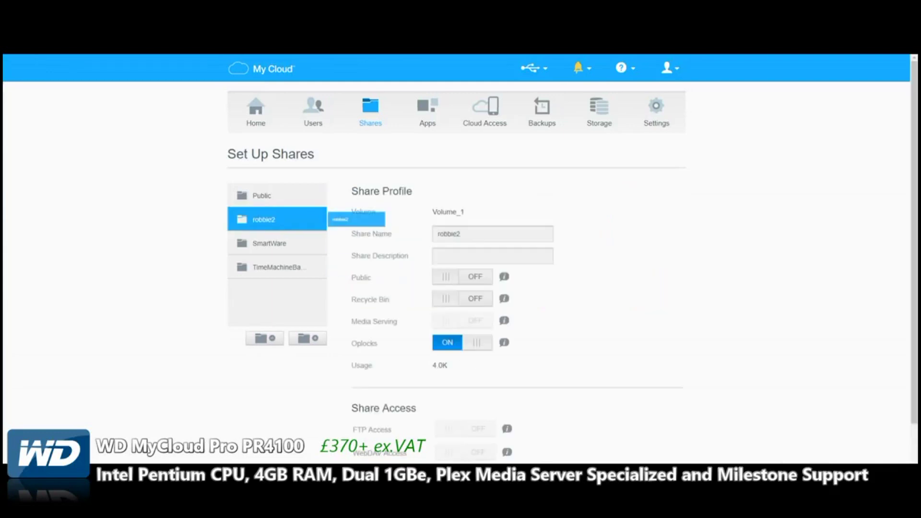
scroll(456, 259, "down", 2)
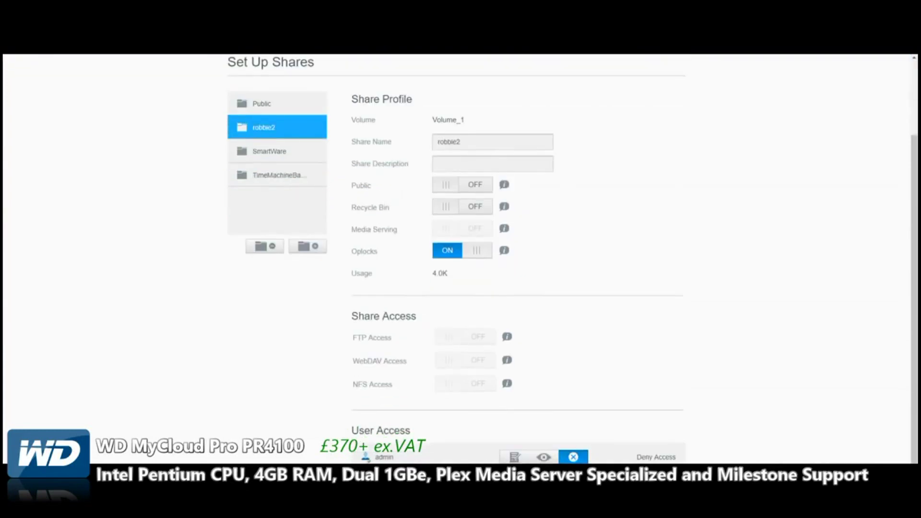
scroll(456, 259, "up", 1)
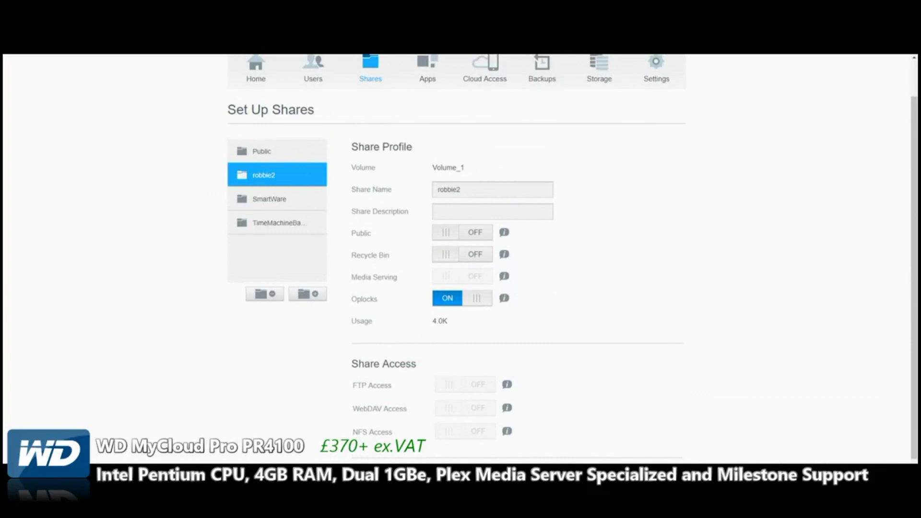
left_click_drag(261, 151, 355, 151)
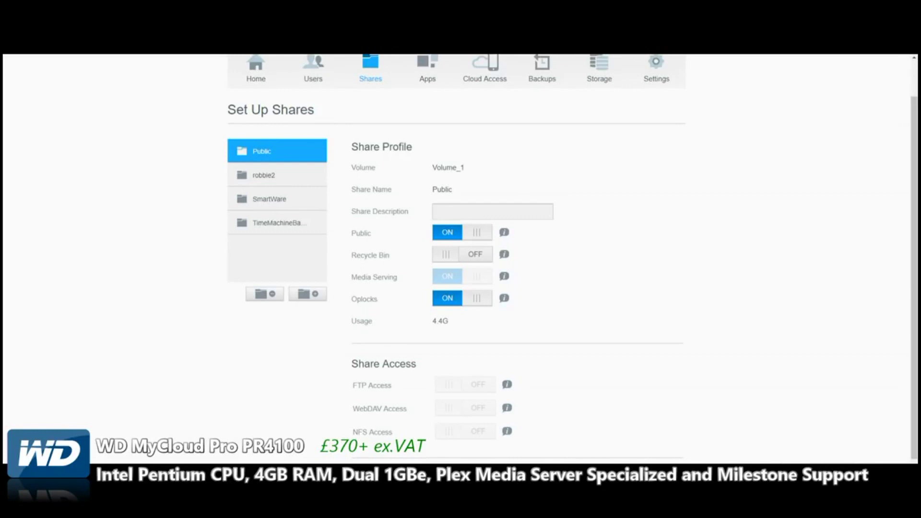
left_click_drag(264, 175, 355, 175)
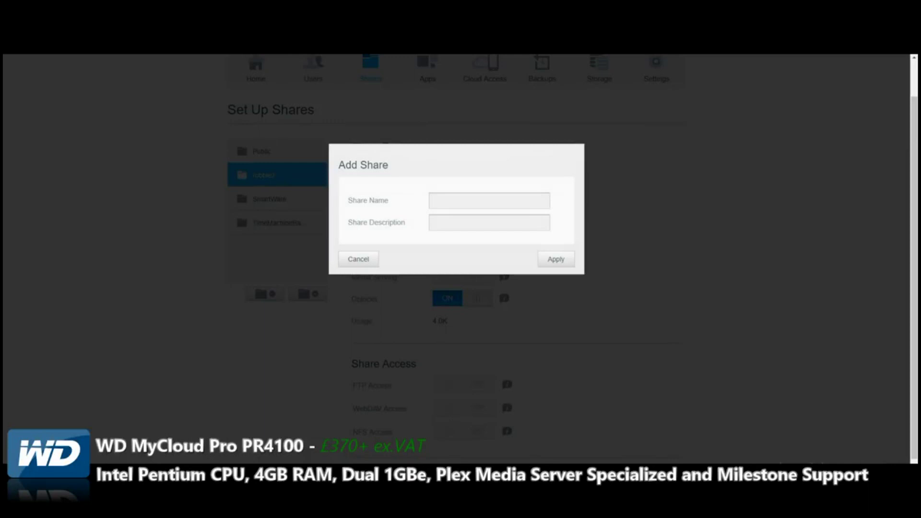
Create a share named TEST2, removing the space after 'TEST 2' is rejected
type("TEST 2")
left_click(556, 259)
left_click(552, 228)
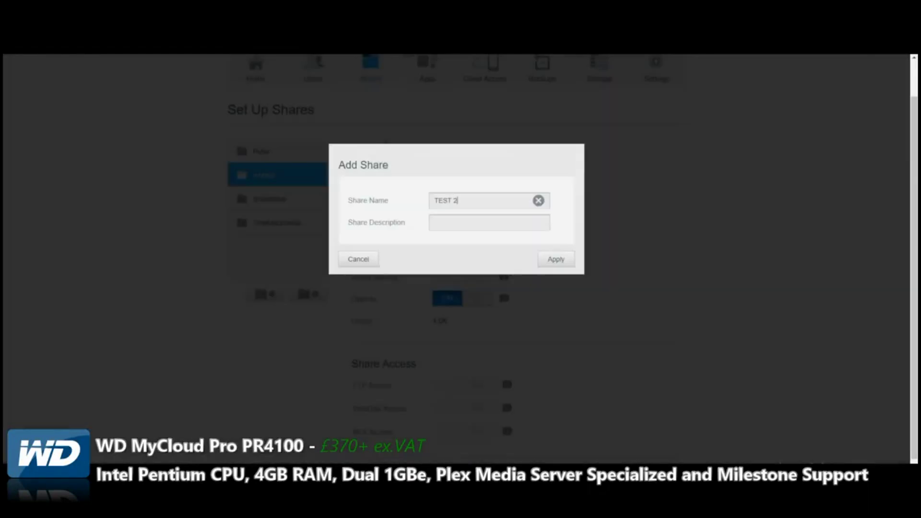
key("Left")
key("BackSpace")
left_click(556, 258)
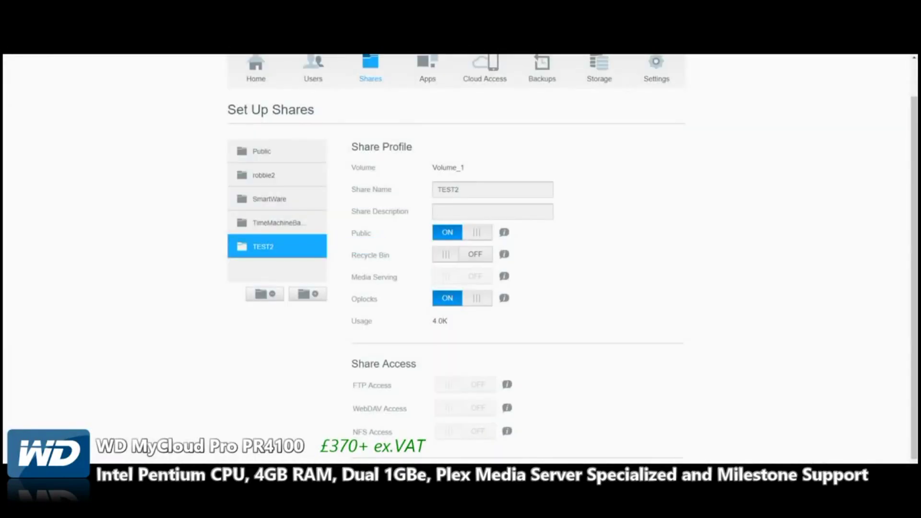
Leave the TEST2 description empty and go to the Apps page
left_click(438, 212)
scroll(461, 259, "up", 1)
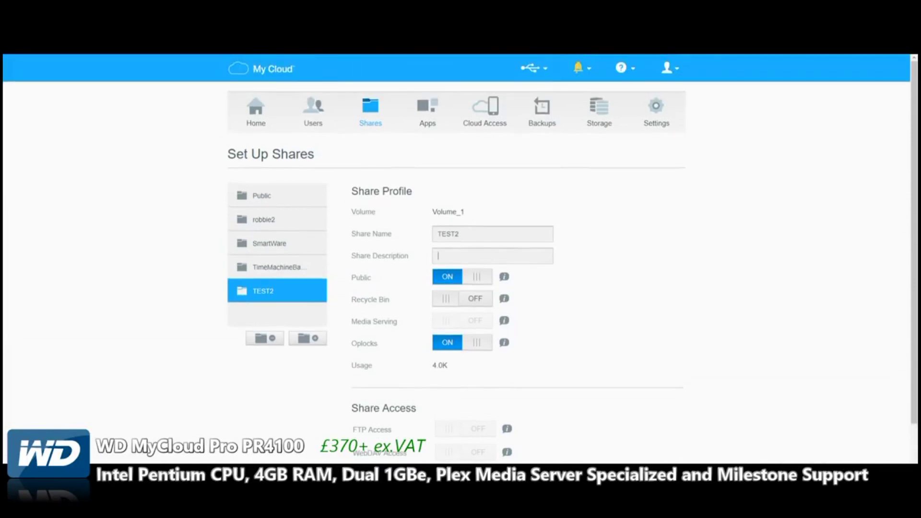
left_click(428, 108)
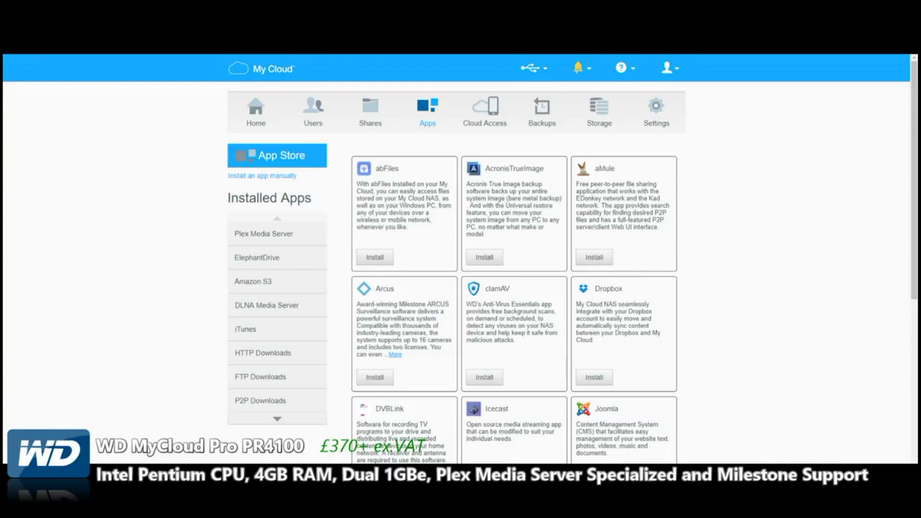
Browse App Store tiles like abFiles and aMule, then show the iTunes app page with its service OFF
scroll(460, 259, "down", 8)
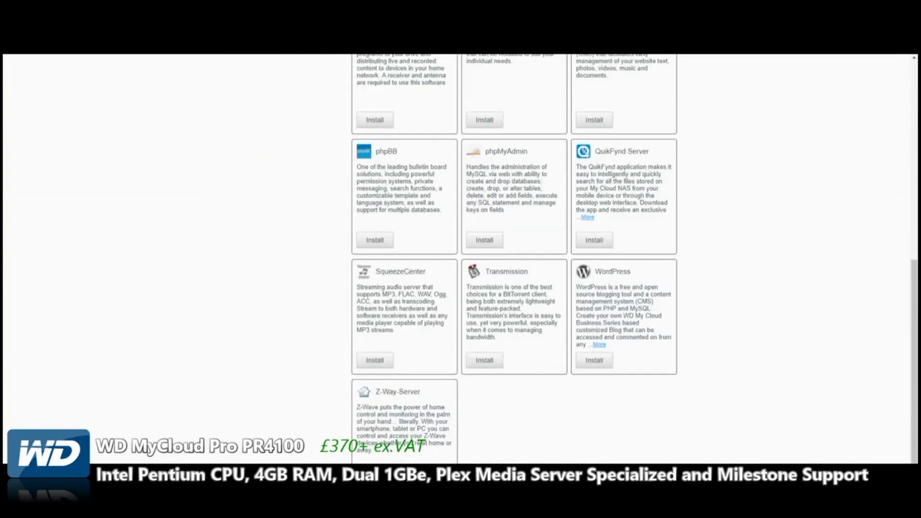
scroll(460, 259, "up", 7)
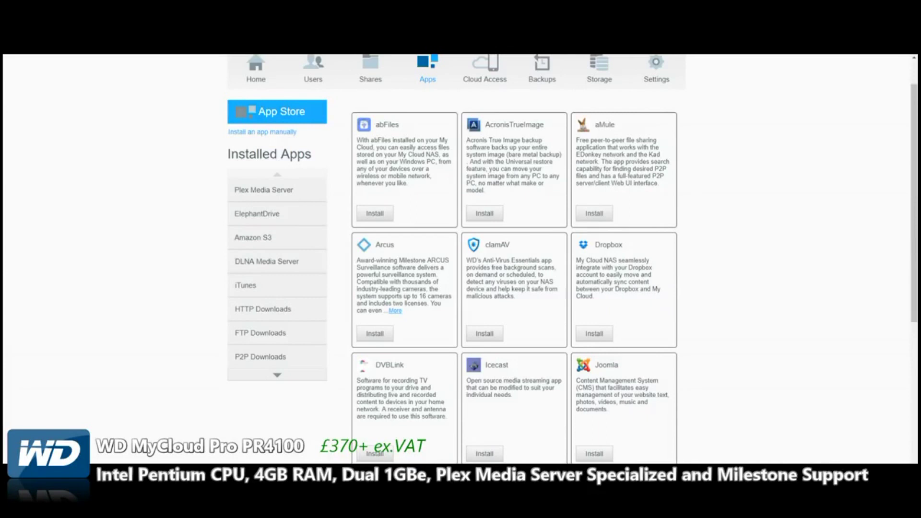
scroll(461, 259, "down", 3)
scroll(460, 259, "up", 5)
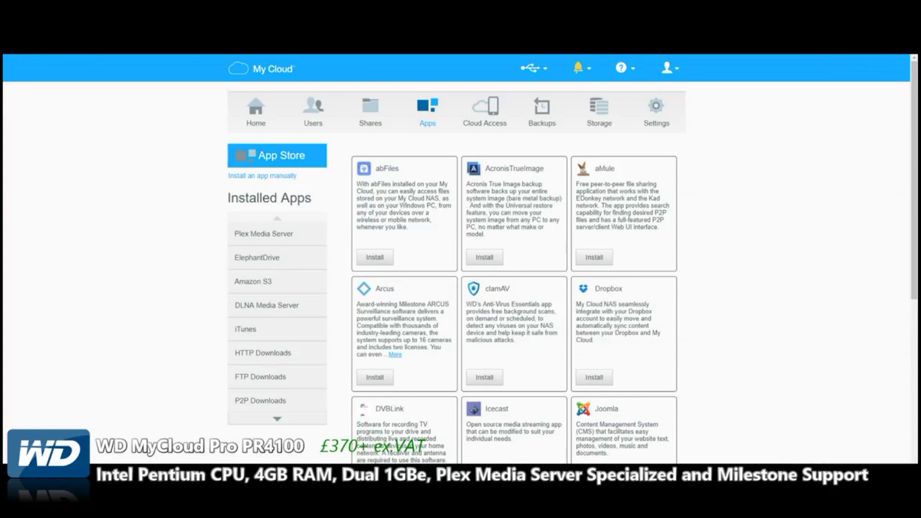
left_click(259, 329)
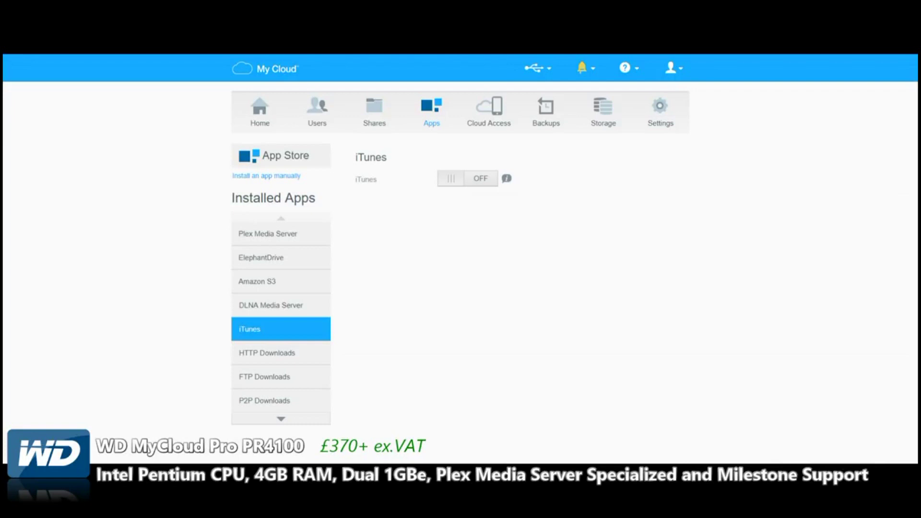
Switch DLNA Media Server media streaming ON, acknowledge the notice, then show the Amazon S3 app
left_click(271, 305)
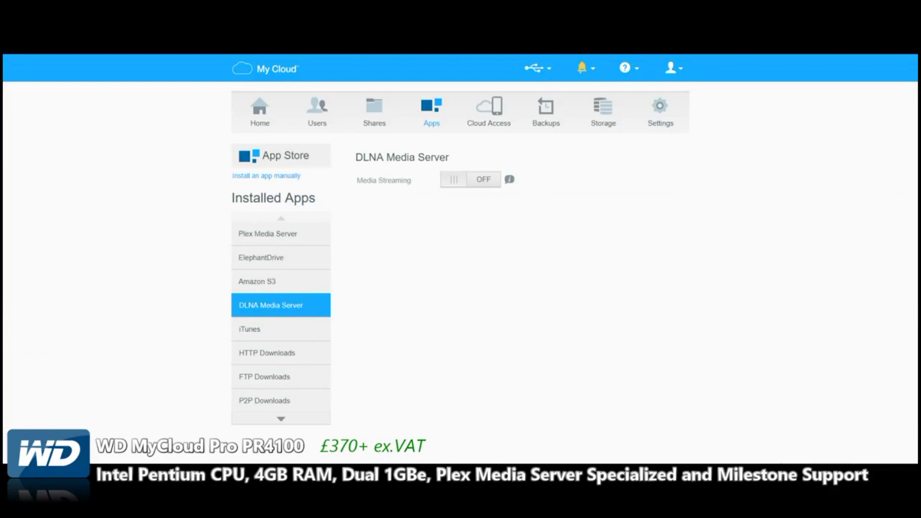
left_click(470, 180)
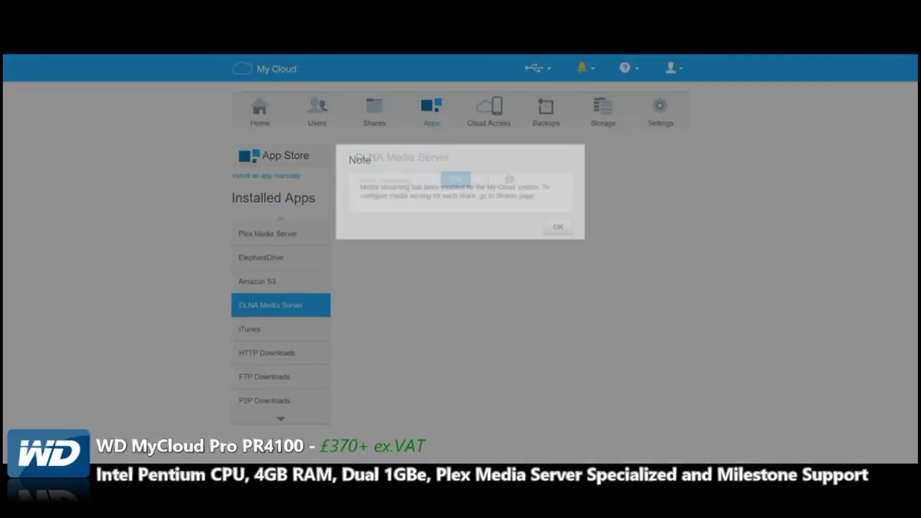
key("Return")
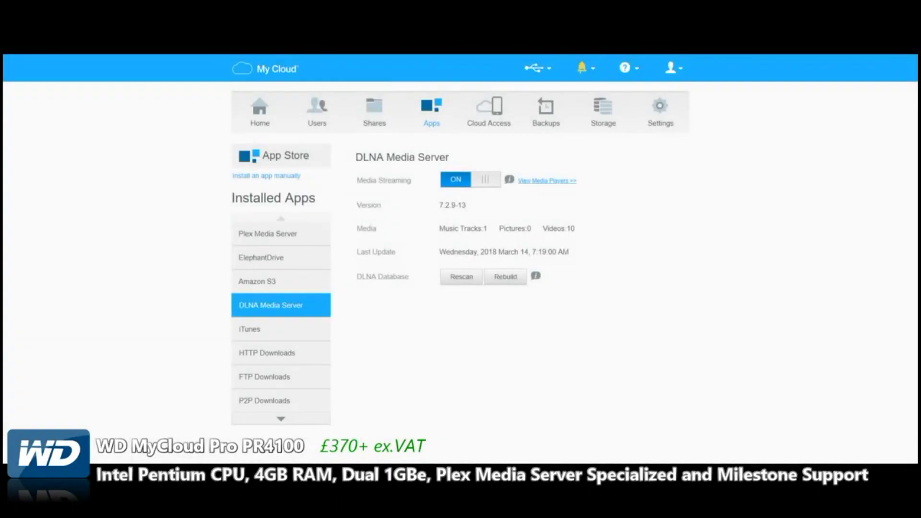
left_click(257, 281)
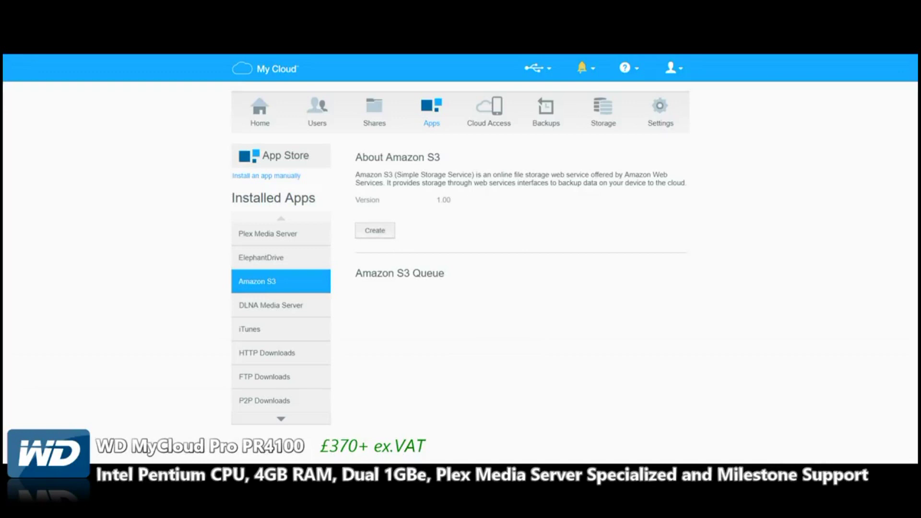
Highlight the Amazon S3 heading, then view ElephantDrive and Plex Media Server (version 1723878, running)
left_click_drag(386, 157, 440, 157)
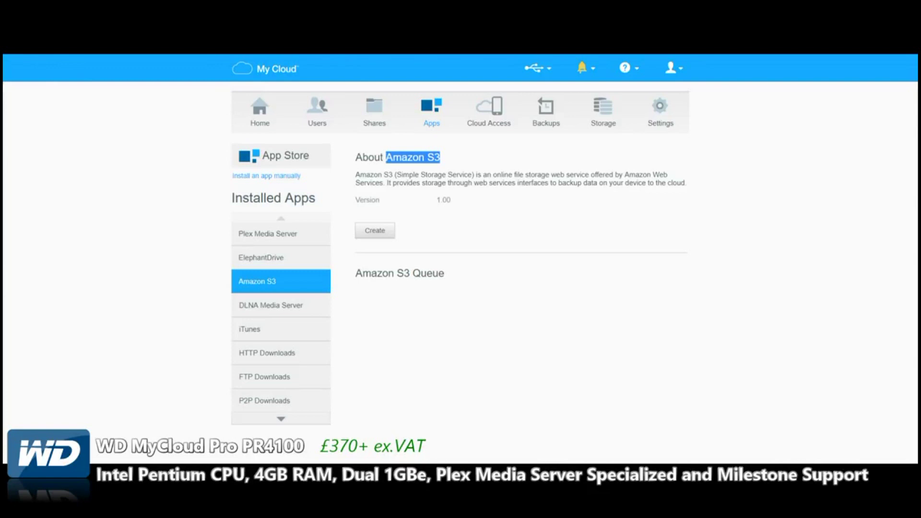
left_click(260, 257)
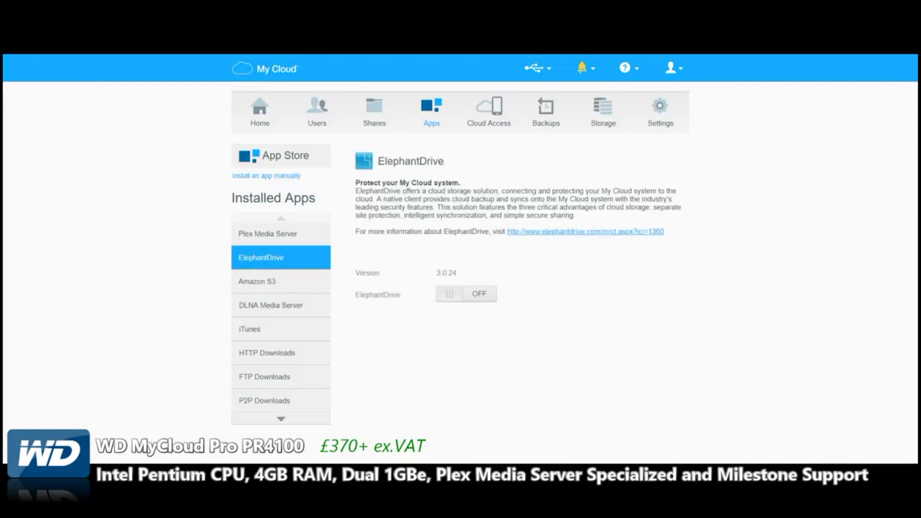
left_click(267, 234)
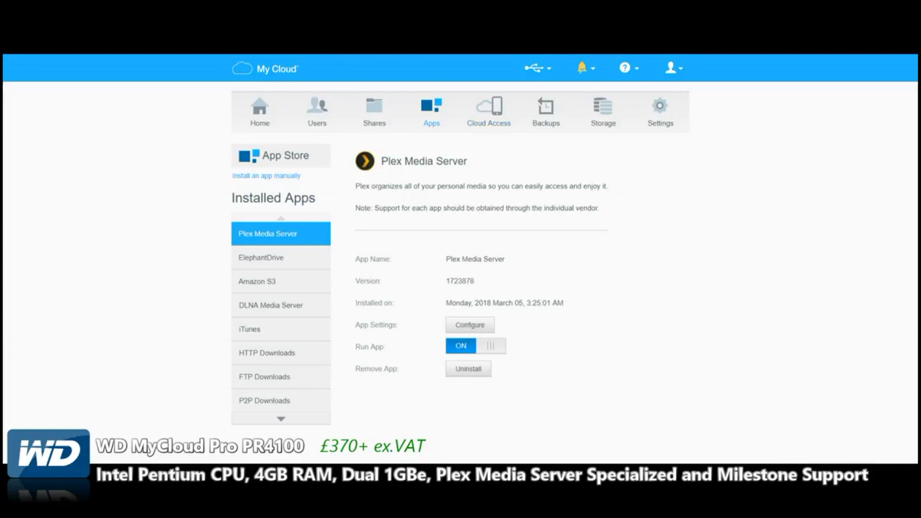
Compare the admin and second user's cloud access accounts, then go to USB Backups
left_click(489, 110)
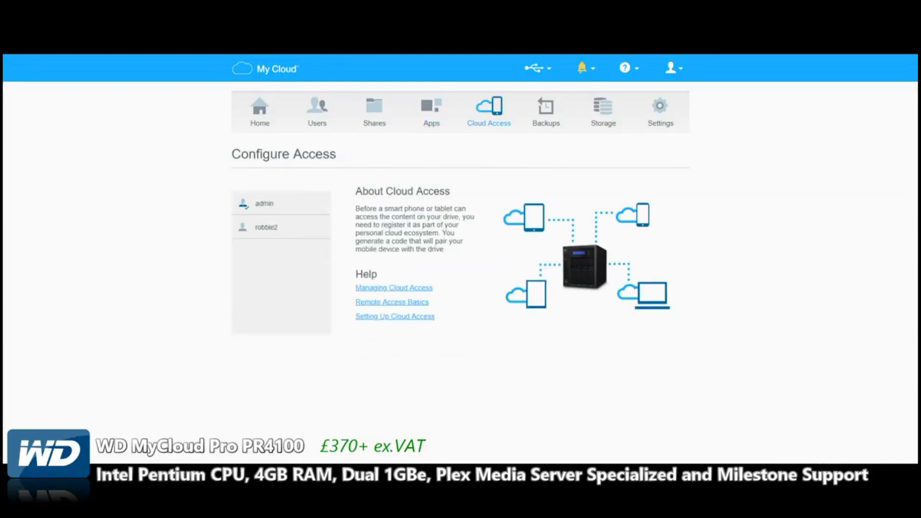
left_click(267, 226)
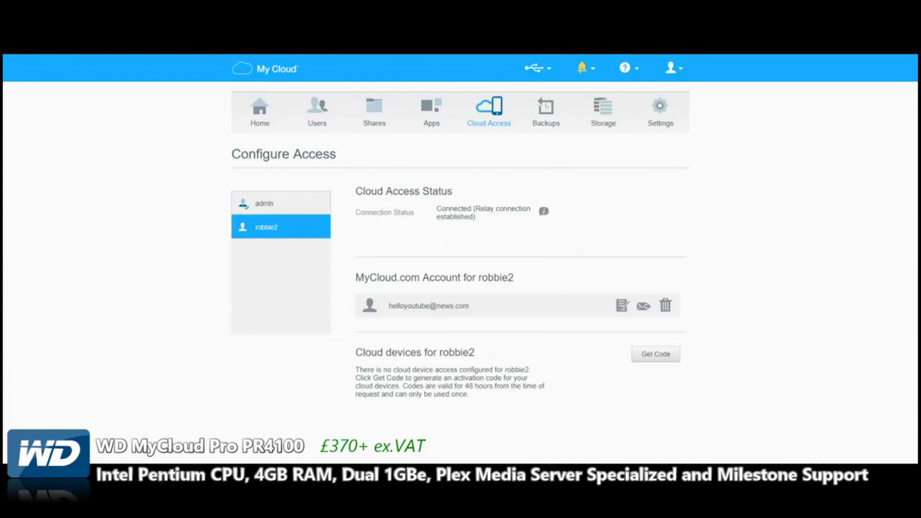
left_click(264, 203)
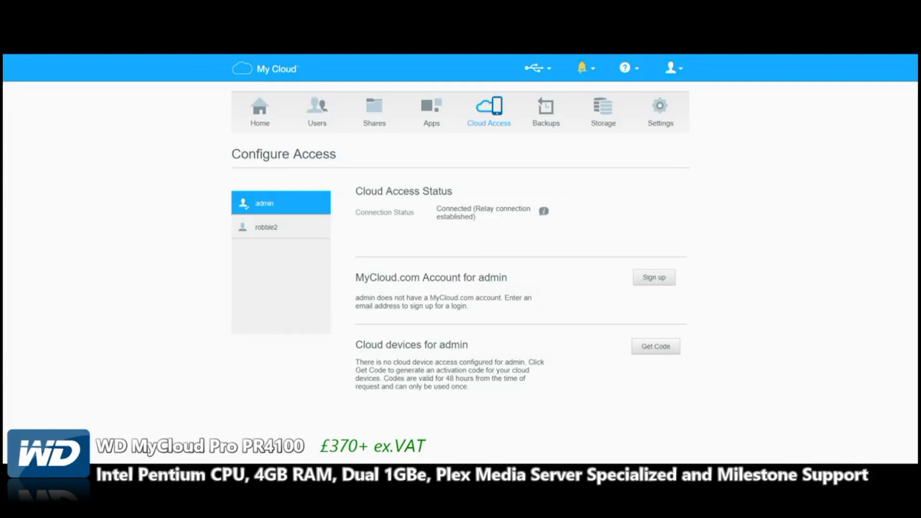
left_click(266, 227)
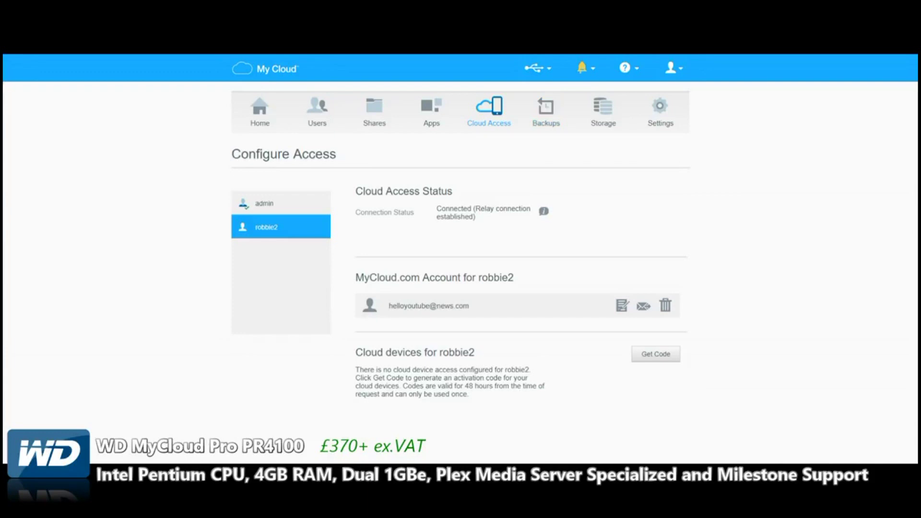
left_click(545, 111)
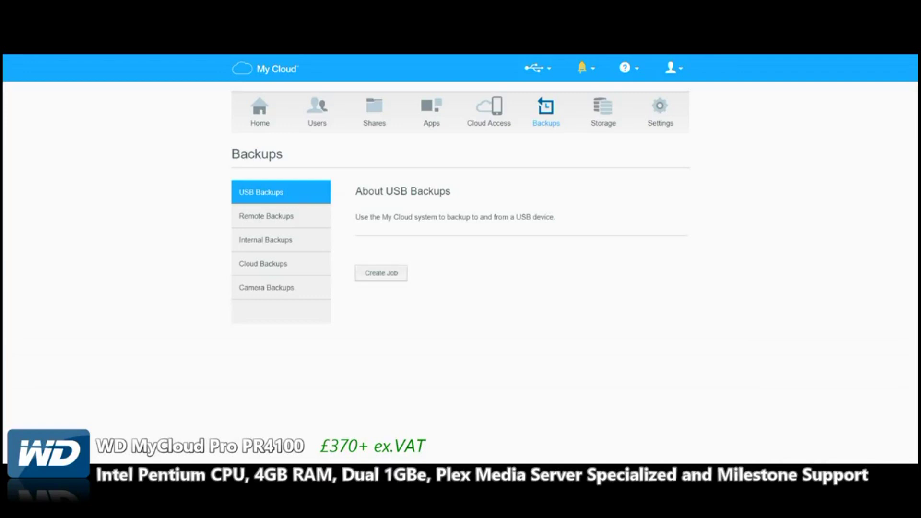
left_click(380, 273)
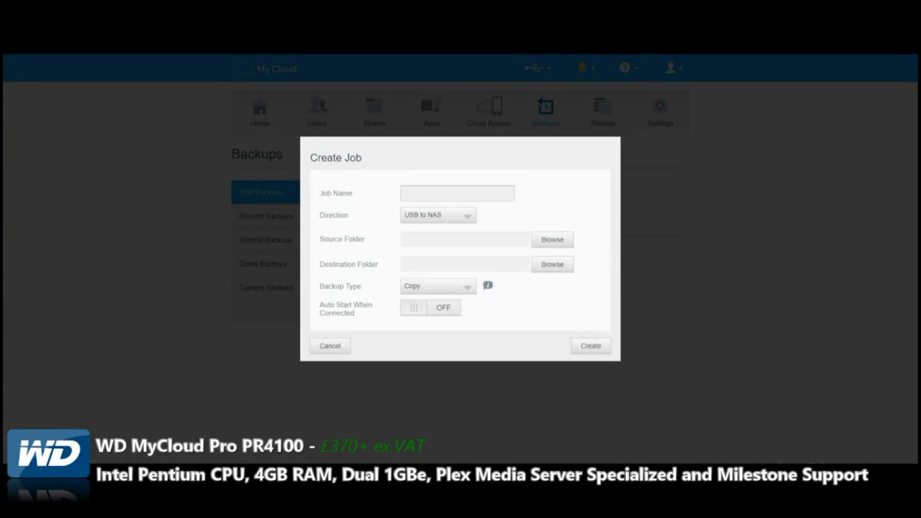
left_click(437, 214)
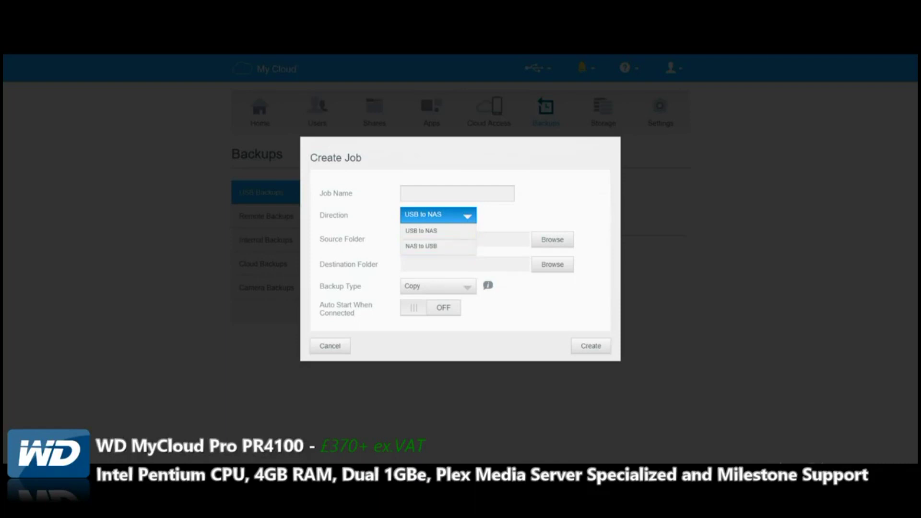
key("Escape")
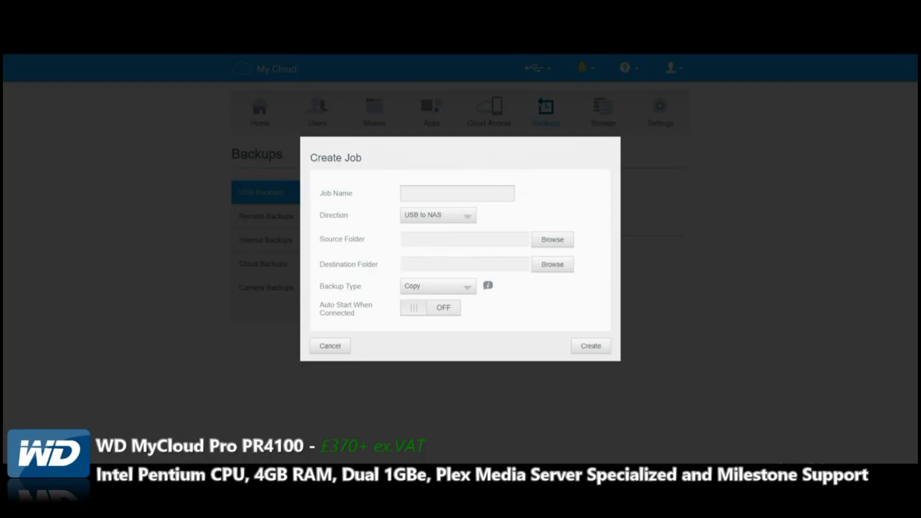
key("Escape")
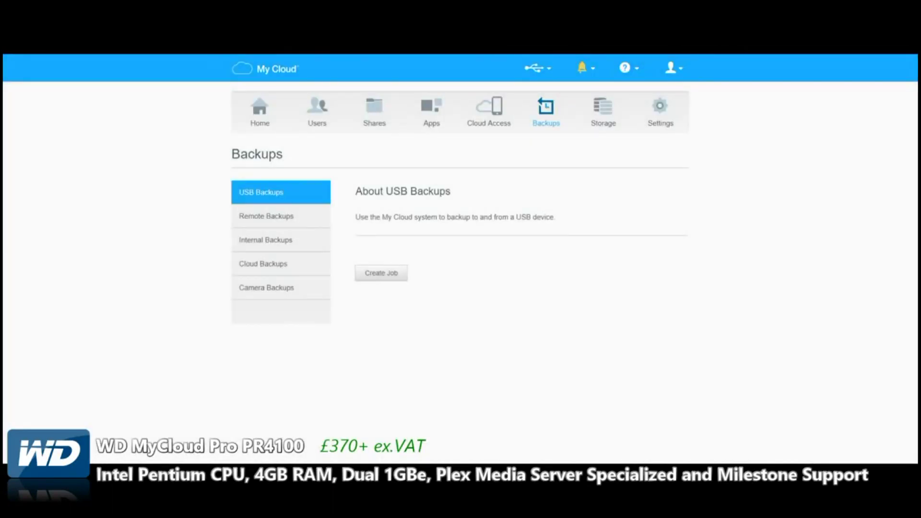
left_click(266, 216)
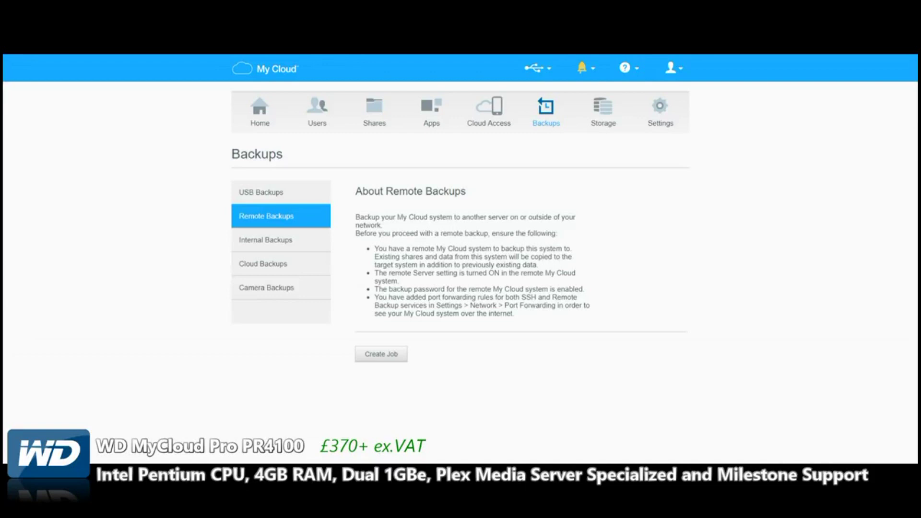
Review Internal and Cloud backups, ending on Camera Backups: no cameras, Automatic Transfer off, Copy mode
left_click(265, 240)
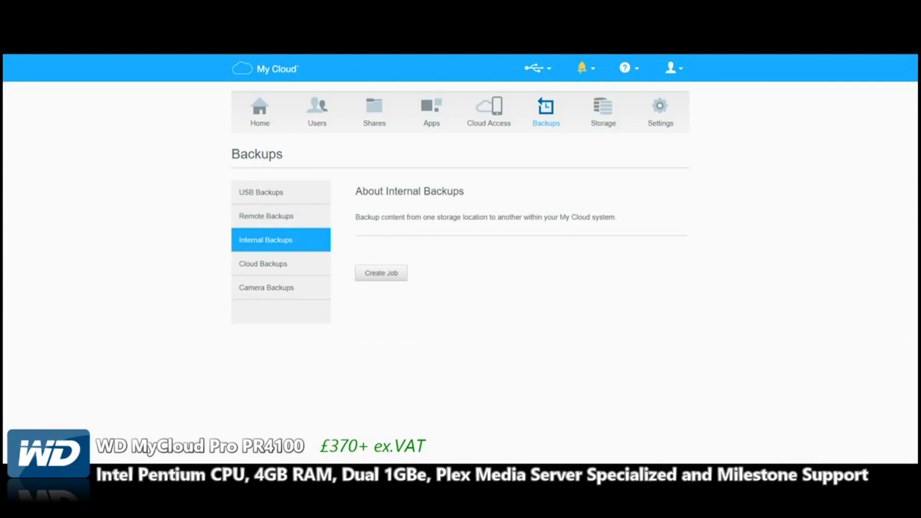
left_click(263, 263)
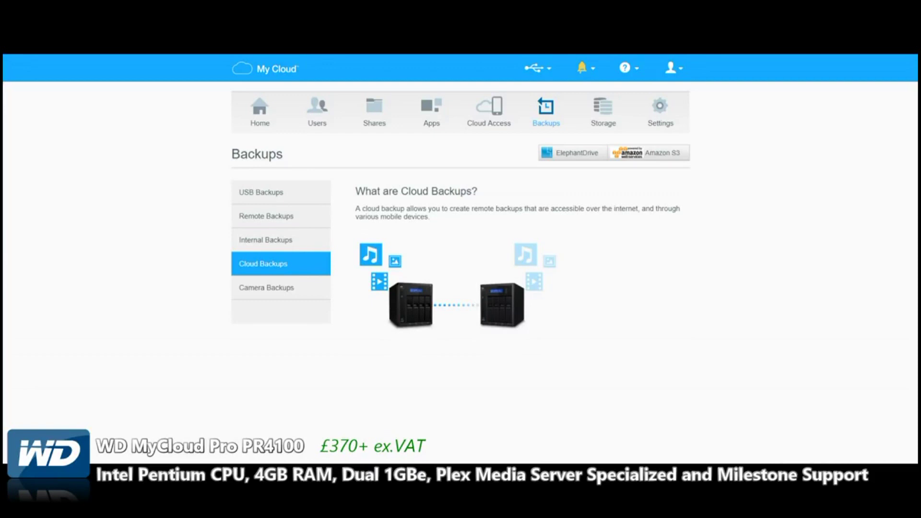
left_click(266, 288)
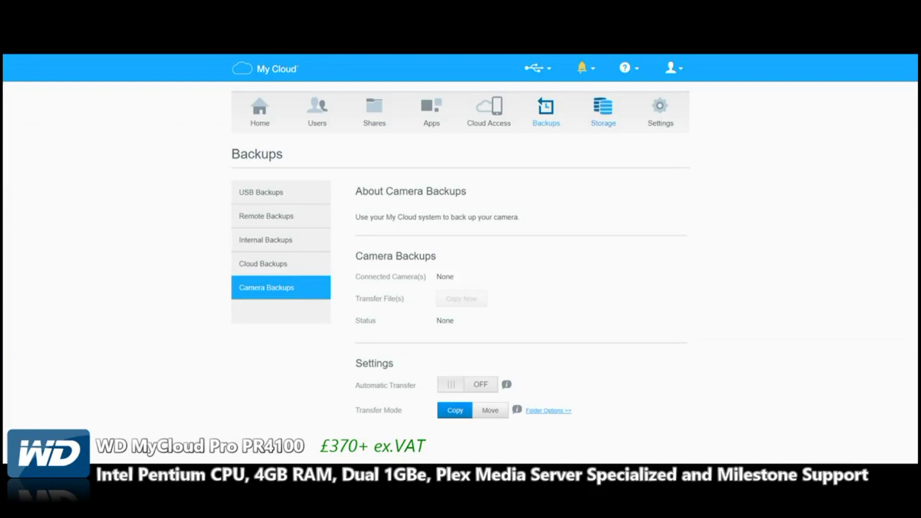
left_click(603, 110)
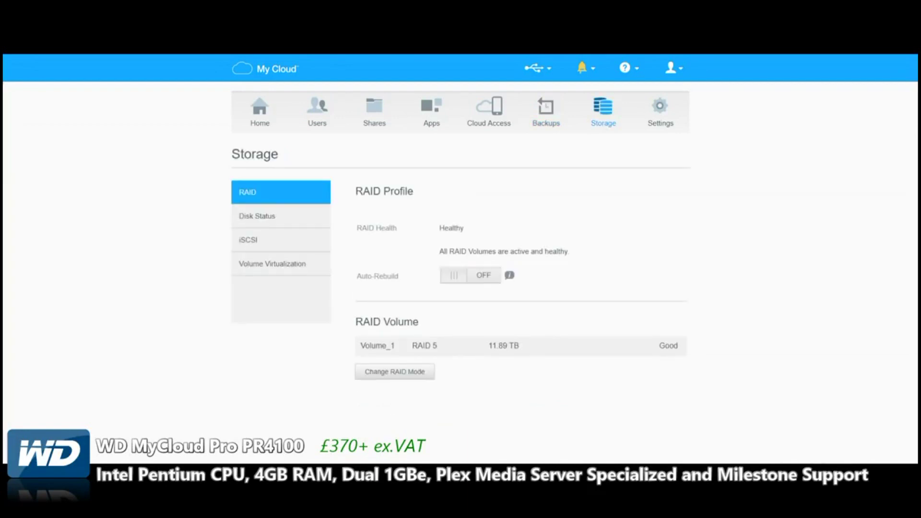
left_click(395, 372)
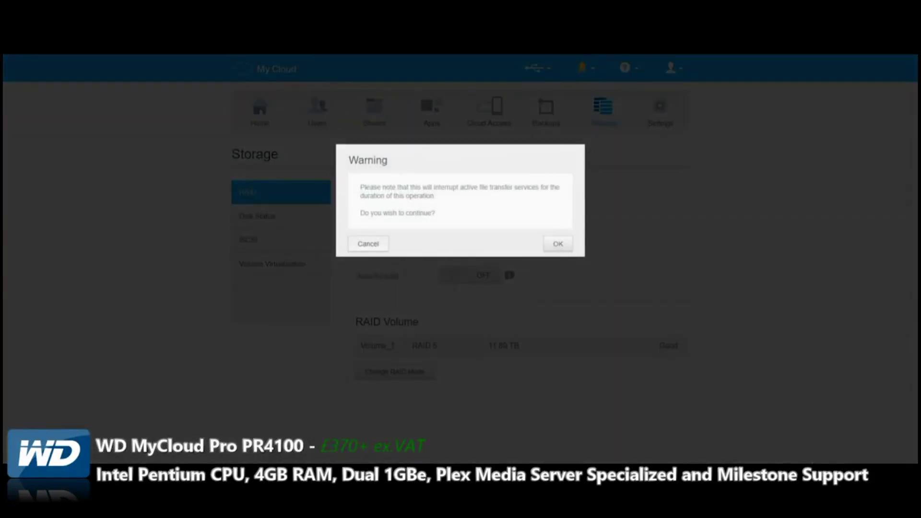
left_click(367, 243)
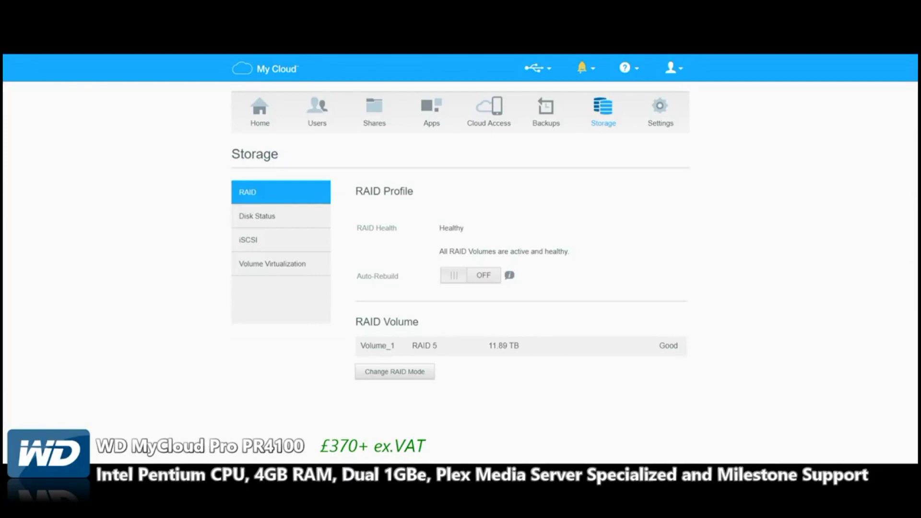
Check the four drives' status and S.M.A.R.T. data, then show iSCSI Targets with iSCSI off
left_click(257, 216)
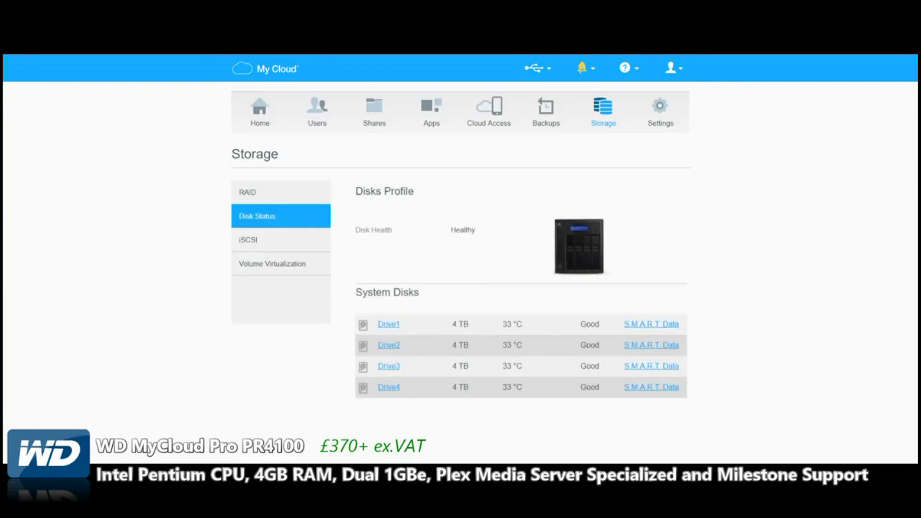
scroll(459, 269, "down", 5)
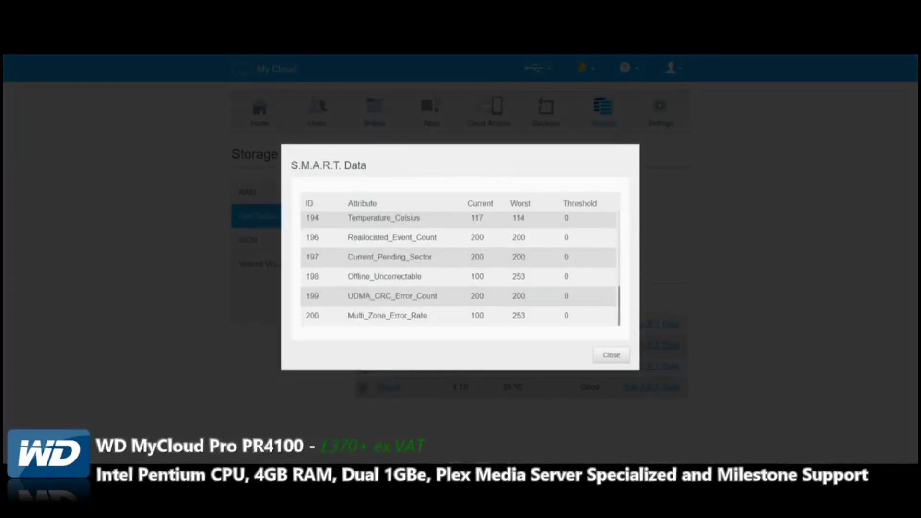
scroll(458, 268, "up", 5)
left_click(611, 355)
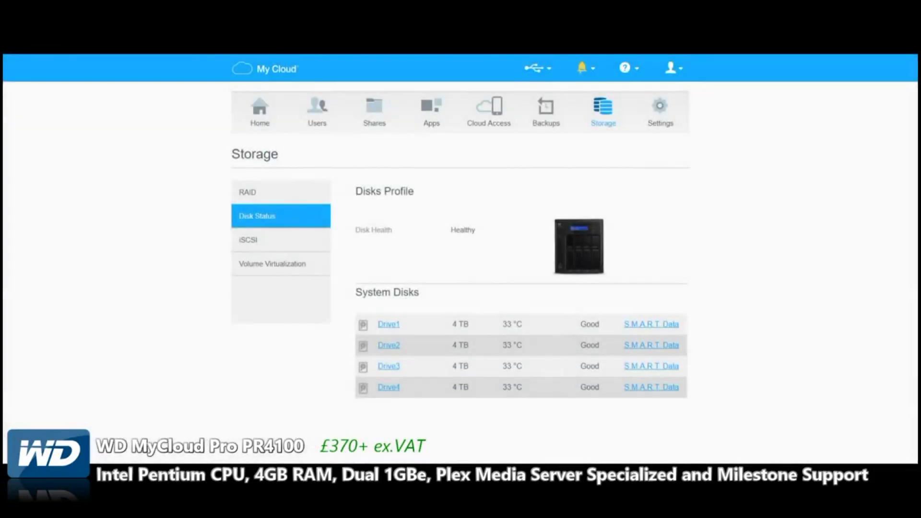
left_click(259, 239)
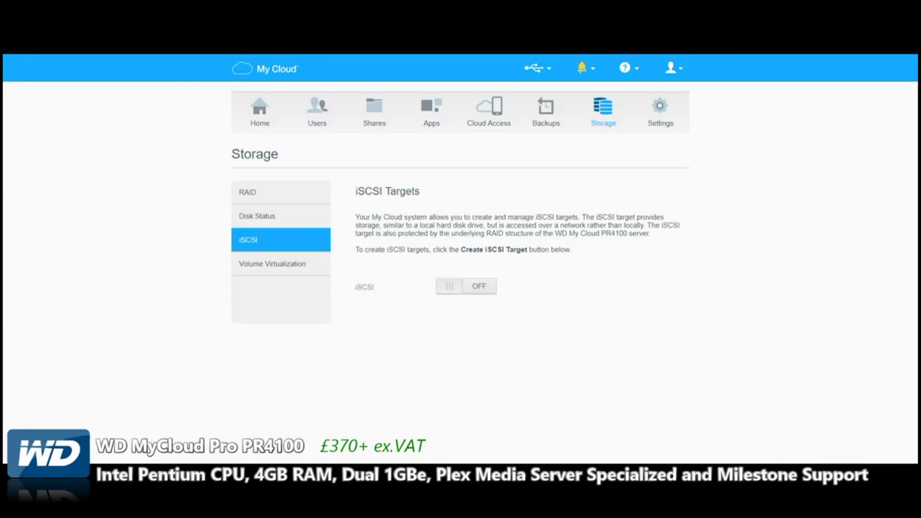
Look over About Volume Virtualization, then move to the General device settings
left_click(272, 263)
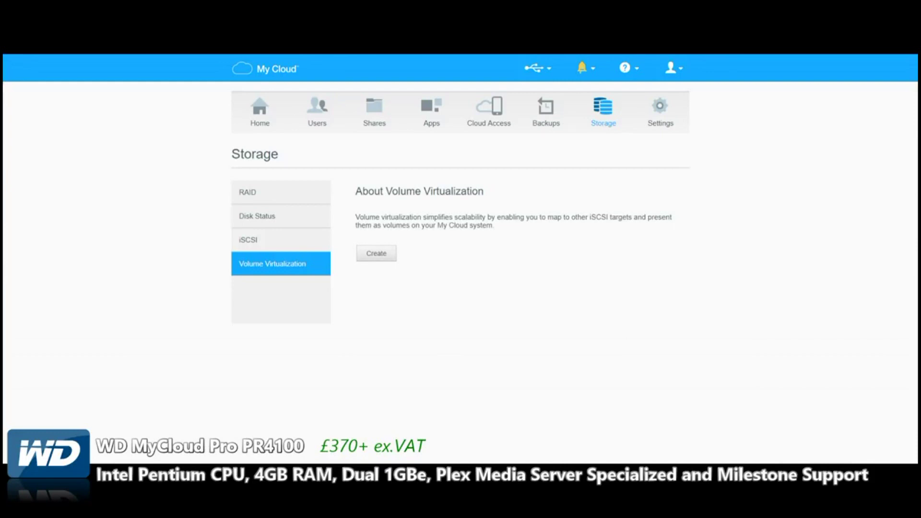
left_click(660, 110)
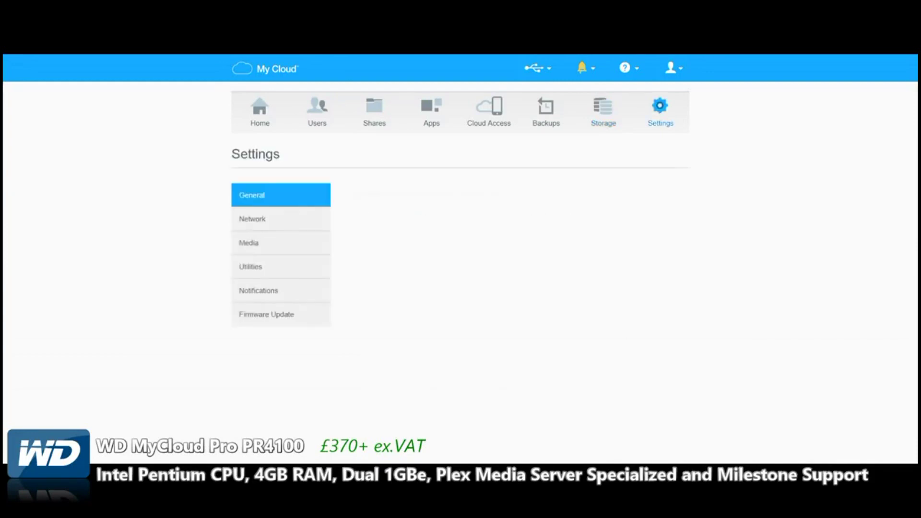
Scroll through the General settings section
scroll(460, 259, "down", 4)
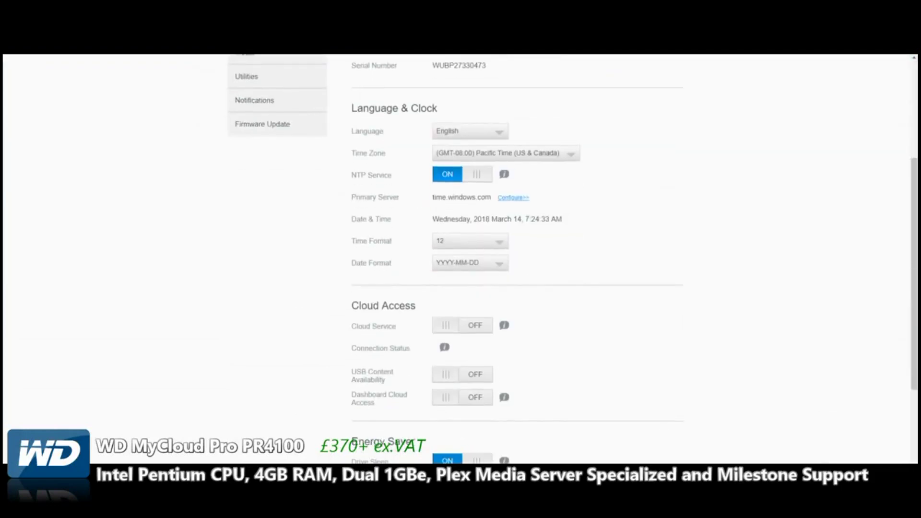
scroll(460, 259, "up", 3)
scroll(459, 259, "down", 2)
scroll(460, 259, "down", 6)
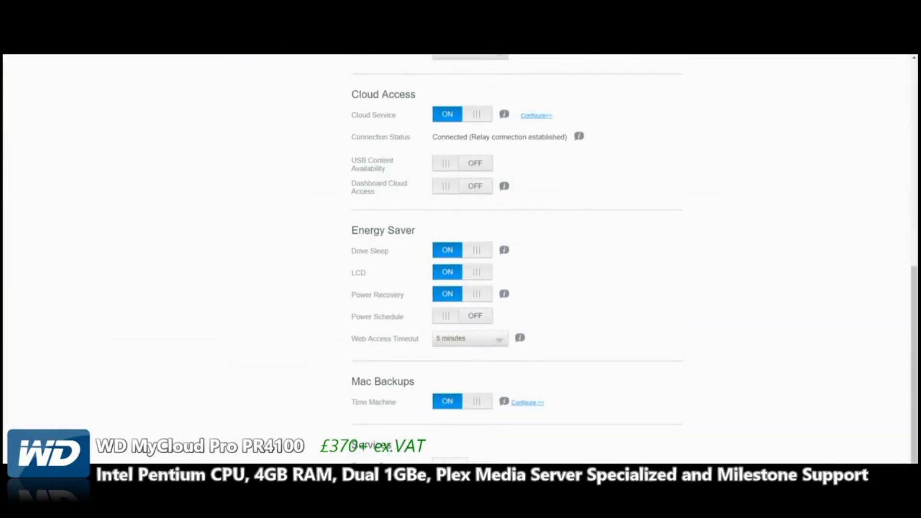
scroll(459, 259, "up", 3)
scroll(460, 259, "up", 3)
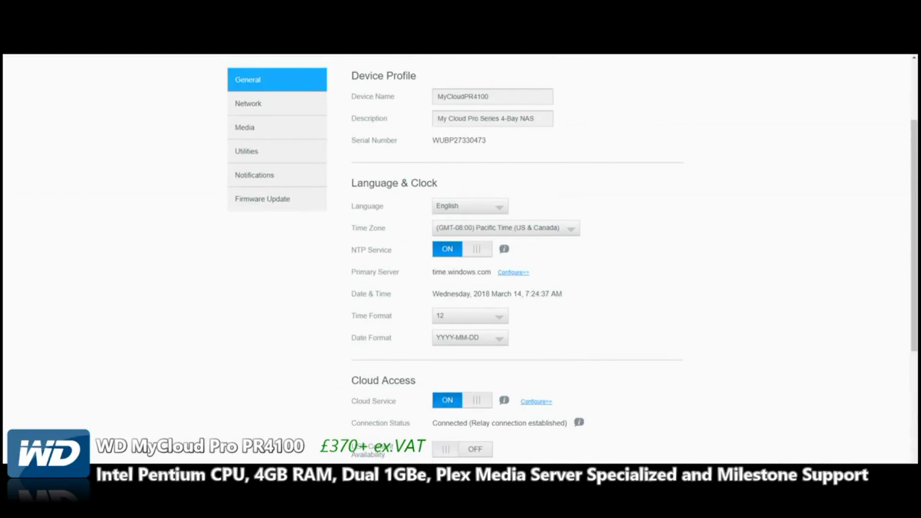
Review Network settings, including Network Services with AFP on and Windows Services with SMB 3
left_click(248, 103)
scroll(459, 259, "down", 3)
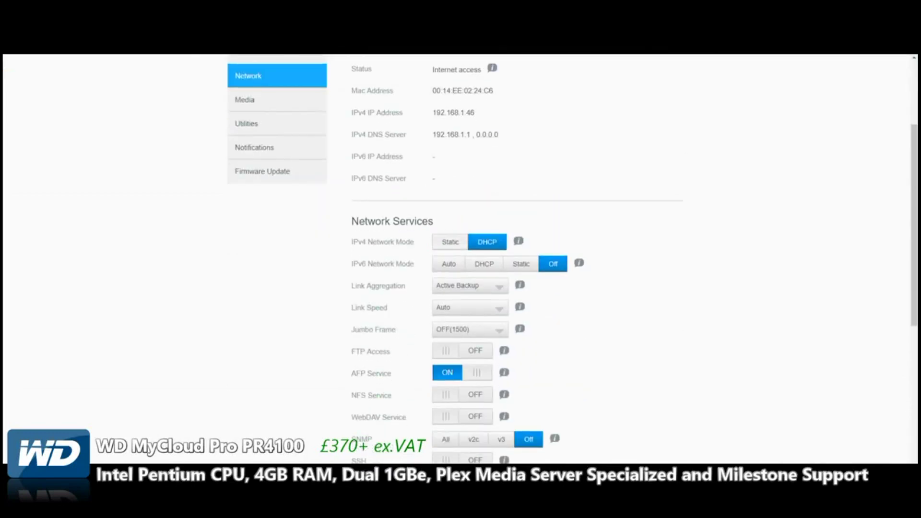
scroll(460, 259, "up", 2)
scroll(460, 259, "down", 4)
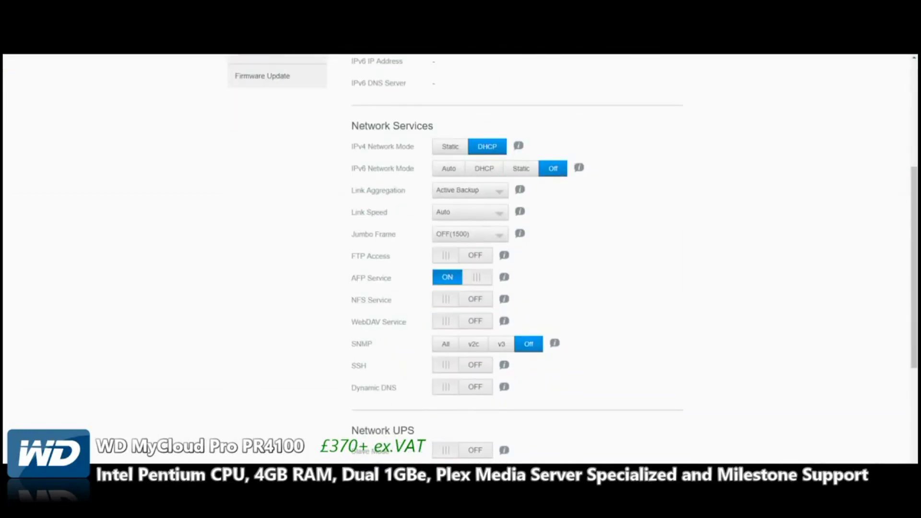
scroll(459, 259, "down", 4)
scroll(460, 259, "up", 2)
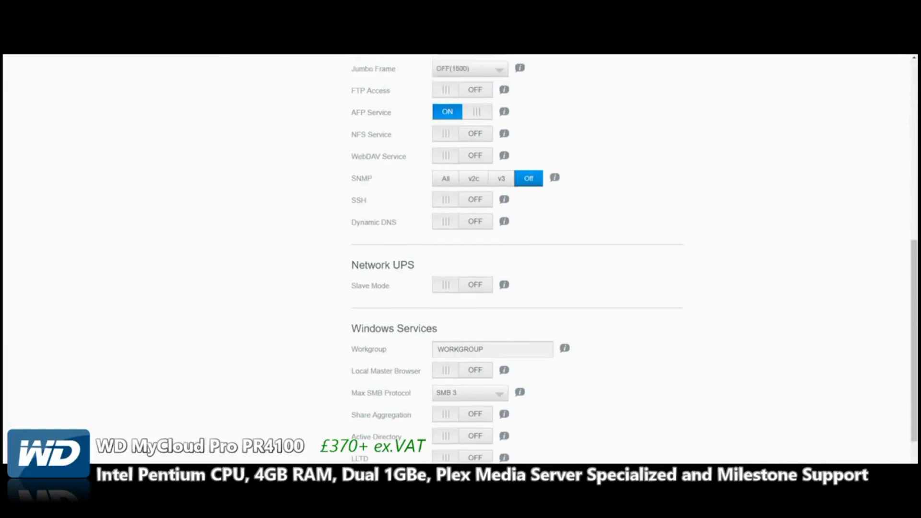
scroll(460, 259, "down", 4)
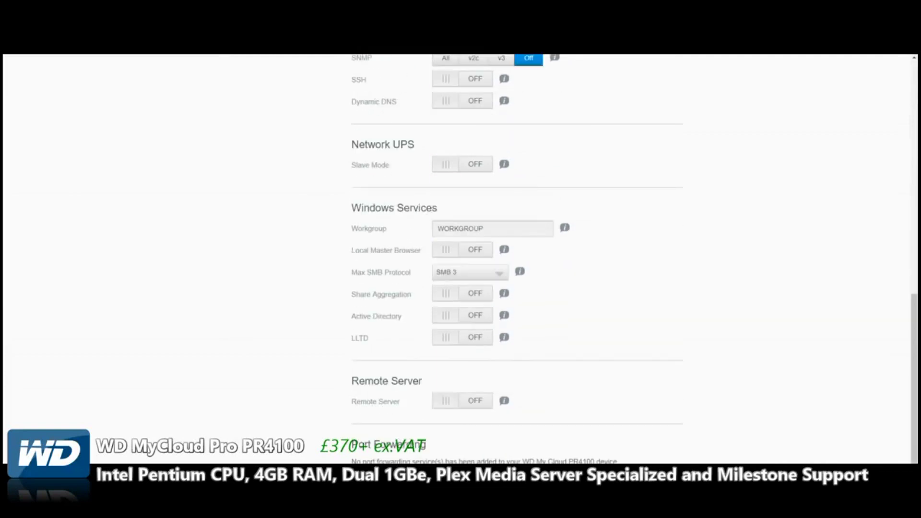
scroll(459, 259, "down", 1)
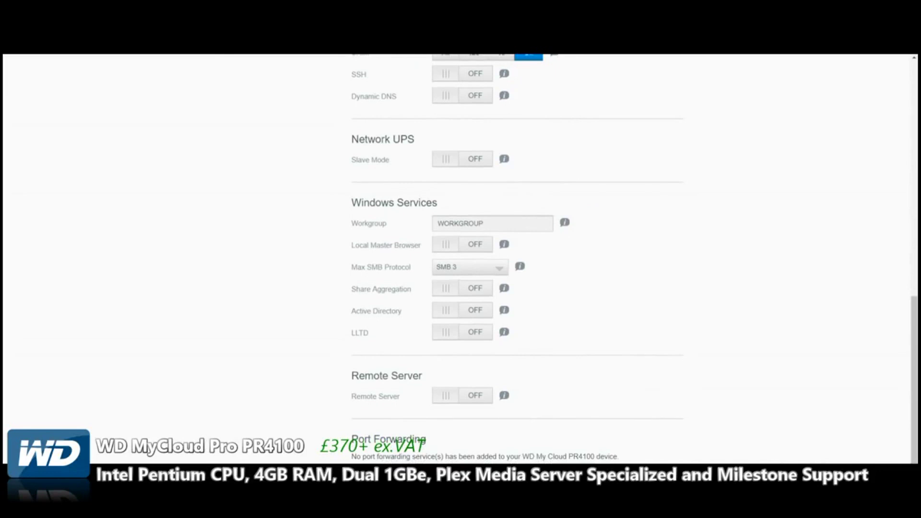
scroll(459, 259, "up", 8)
Recheck Network, then view Media settings with DLNA on and iTunes off, highlighting the iTunes heading
left_click(245, 142)
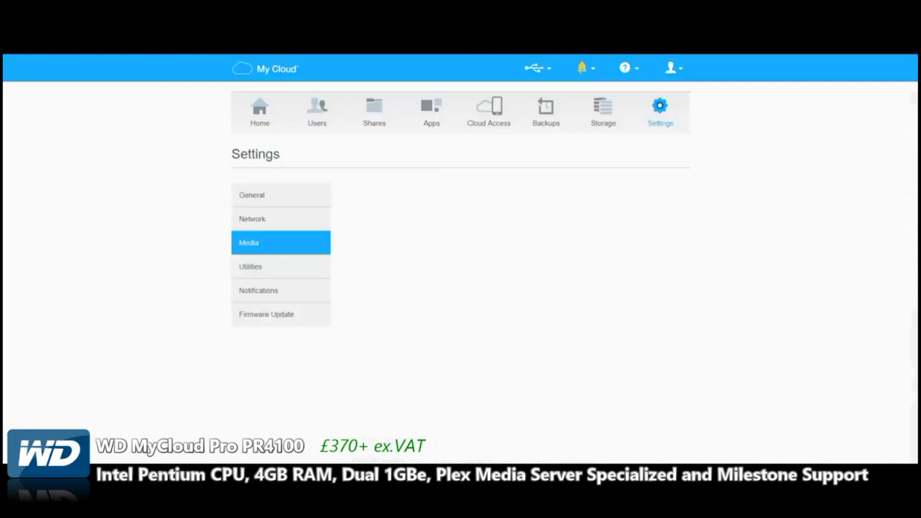
left_click(252, 219)
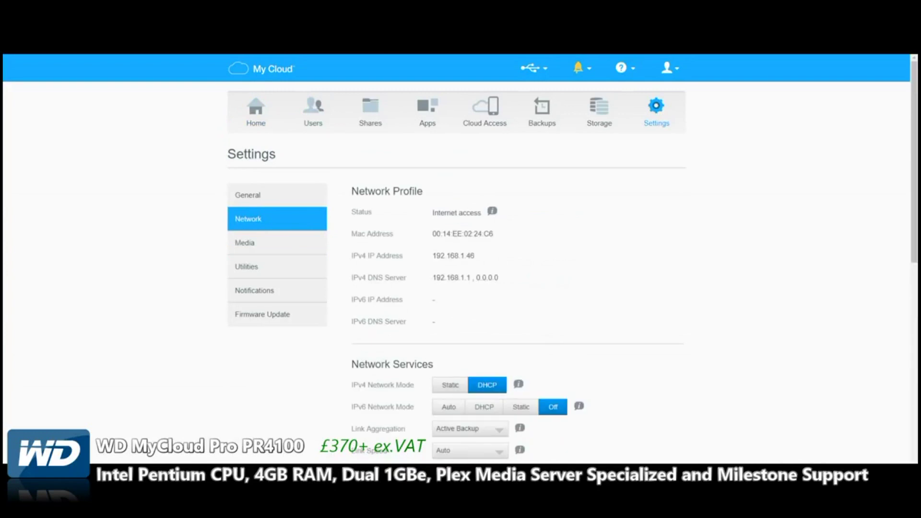
scroll(460, 259, "down", 4)
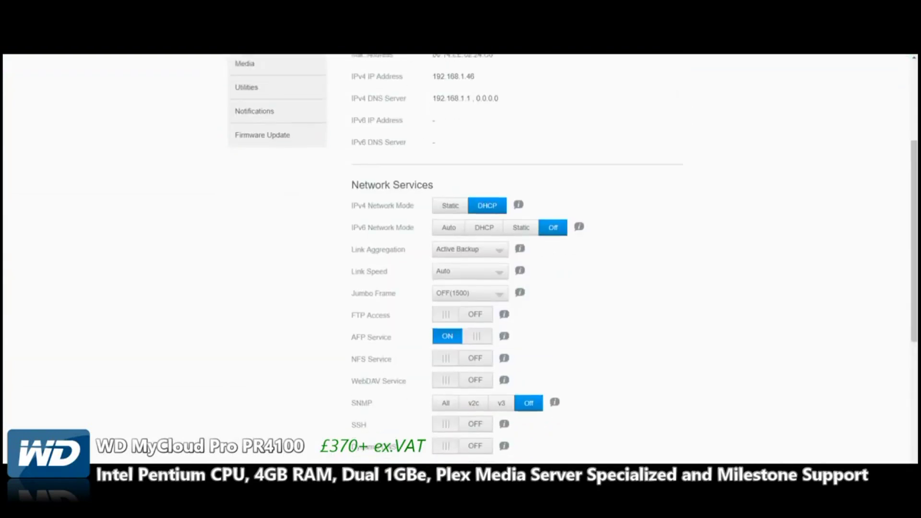
scroll(461, 259, "up", 3)
left_click(245, 194)
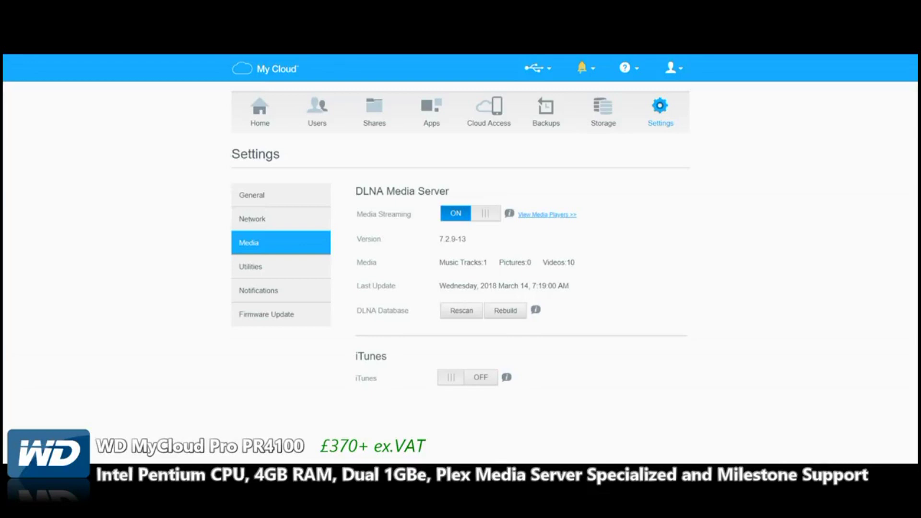
left_click_drag(355, 356, 386, 356)
Browse Utilities, then check Notifications with alert emails and SMS off before Firmware Update
left_click(250, 267)
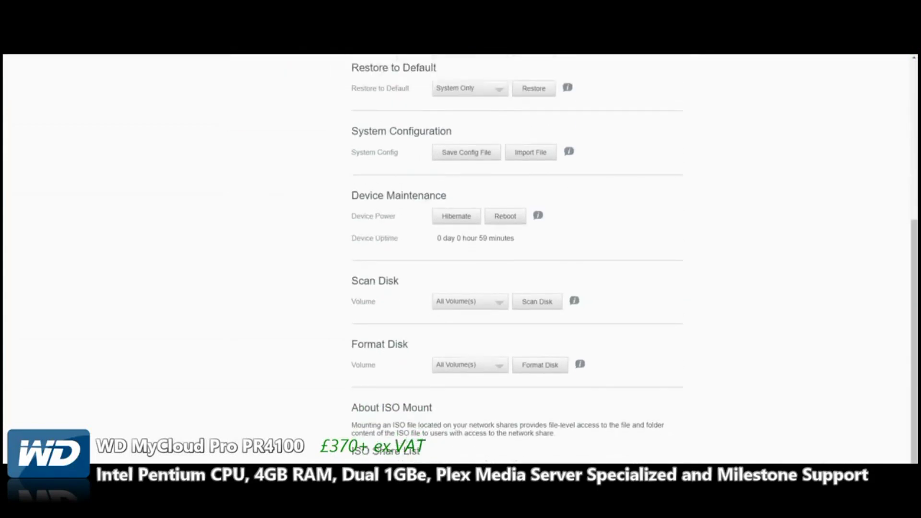
scroll(573, 256, "down", 1)
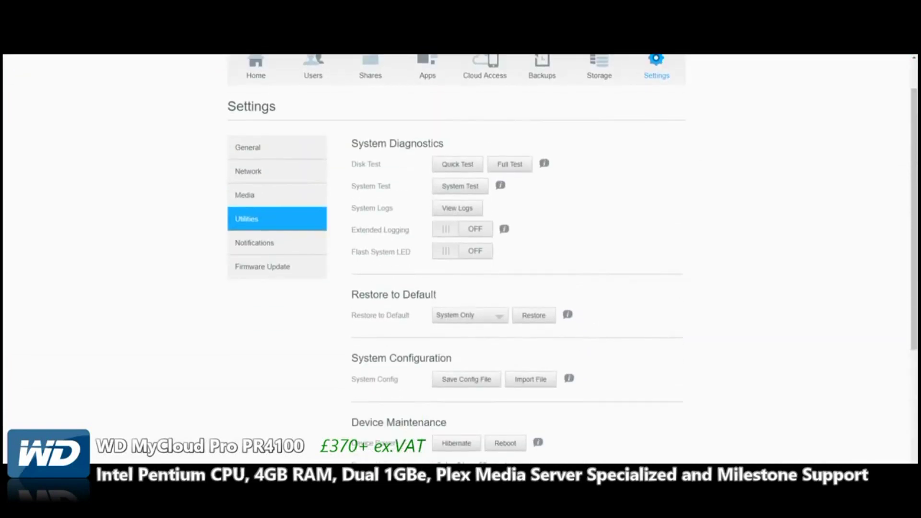
left_click(254, 243)
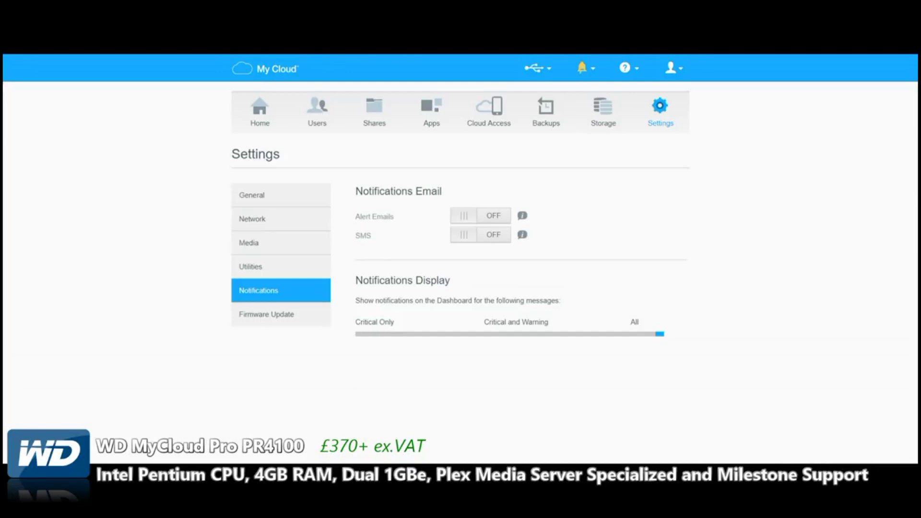
left_click(266, 314)
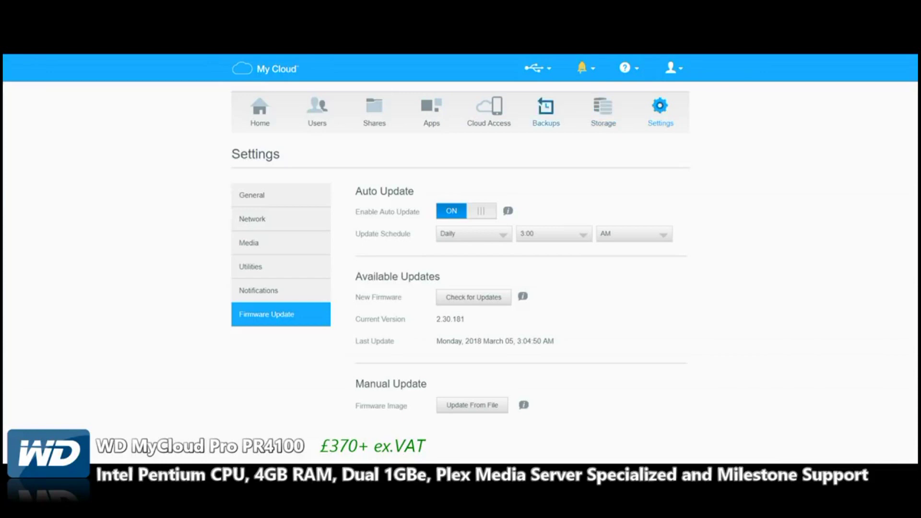
Confirm daily 3:00 AM auto-update on firmware 2.30.181, then return to the Apps page
left_click(431, 110)
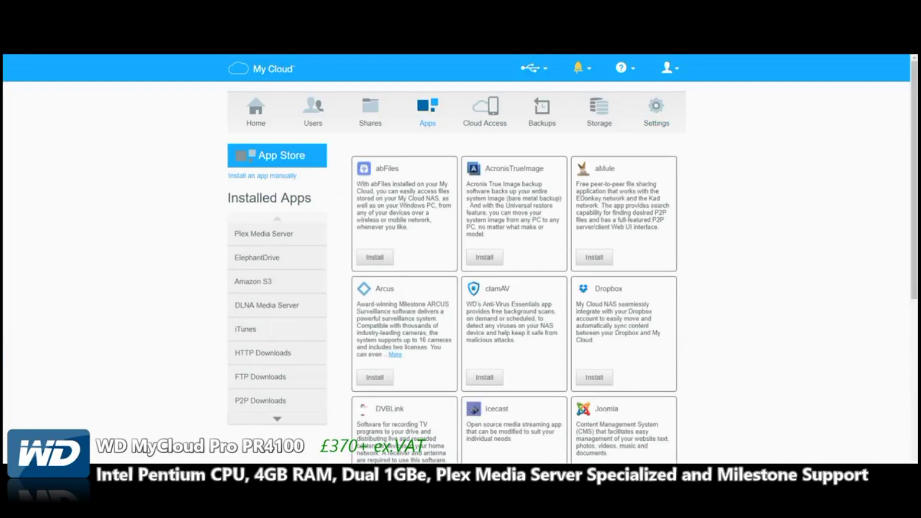
Scroll the App Store catalogue through apps such as DVBLink, Icecast, Joomla, phpMyAdmin and WordPress
scroll(460, 258, "down", 8)
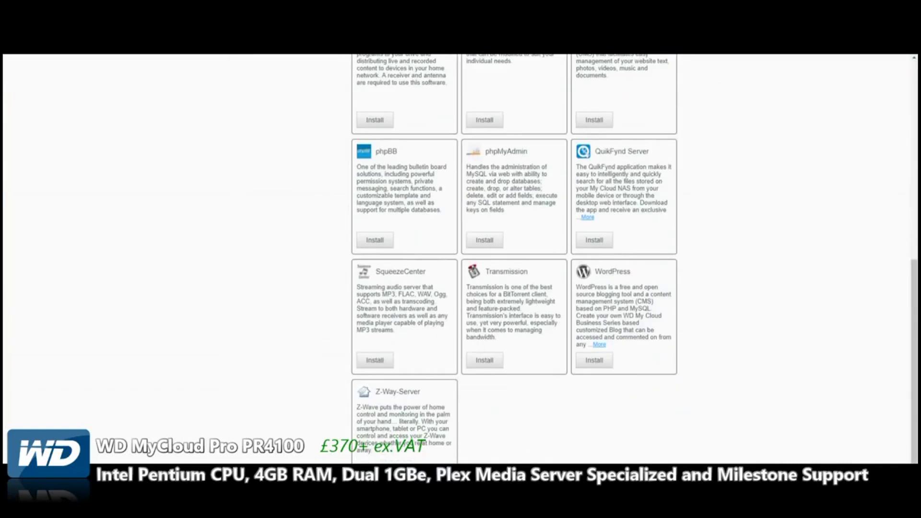
scroll(514, 259, "up", 8)
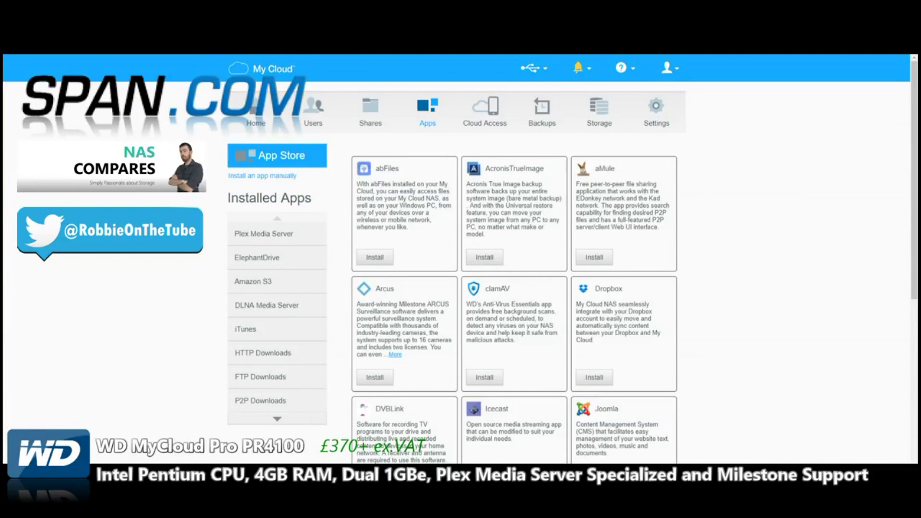
scroll(513, 259, "down", 6)
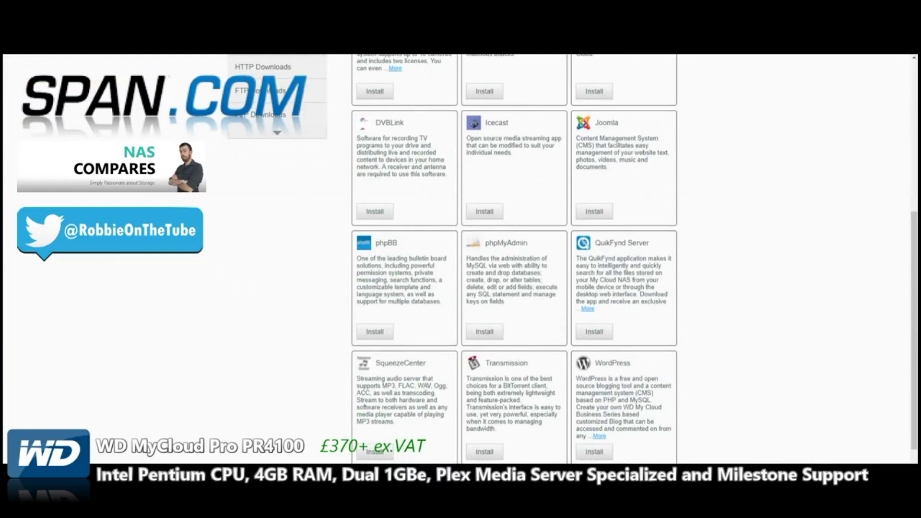
scroll(513, 259, "down", 2)
scroll(513, 259, "up", 8)
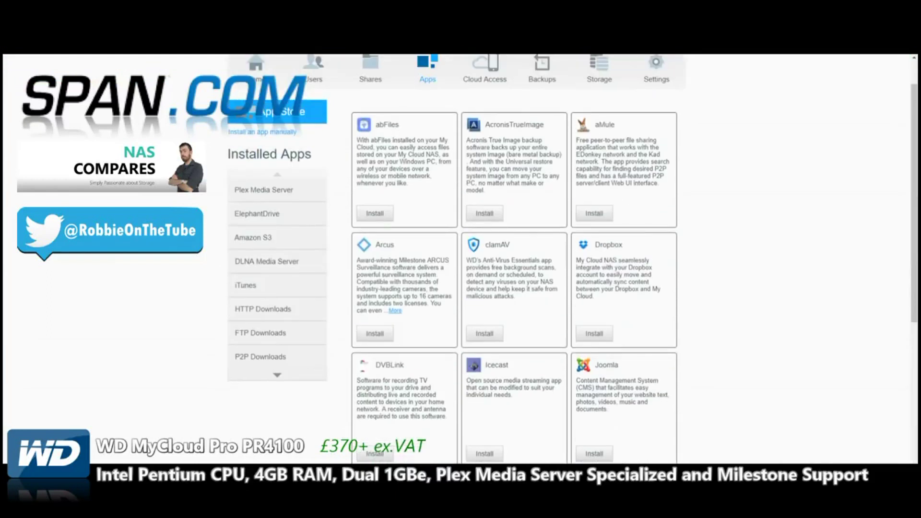